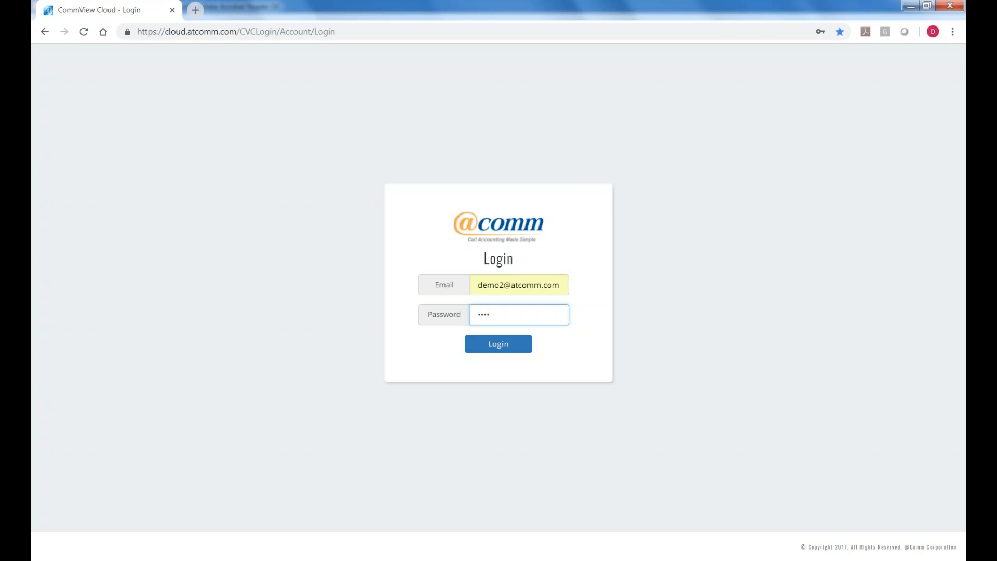
Log in to CommView Cloud and wait for the Headquarters call dashboard to load.
click(498, 344)
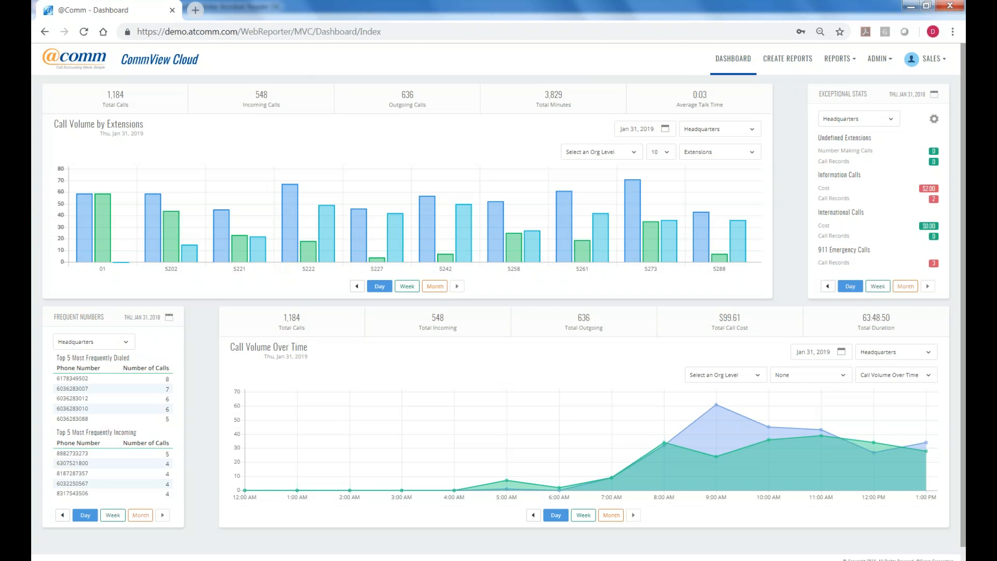
Browse the Detail, Organization and Special report categories, then choose Summary Reports > Basic Call Summary.
click(773, 60)
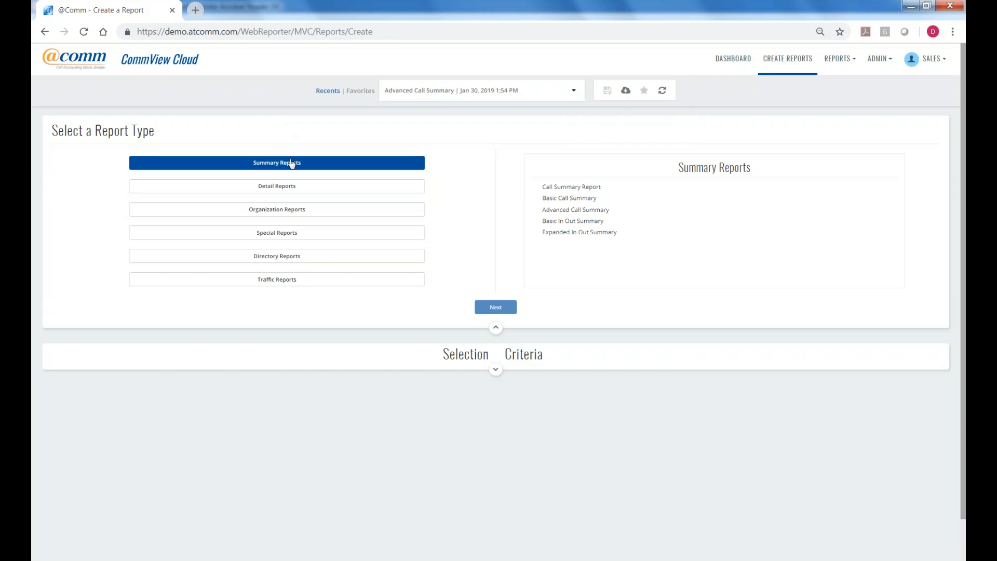
click(283, 187)
click(286, 210)
click(249, 232)
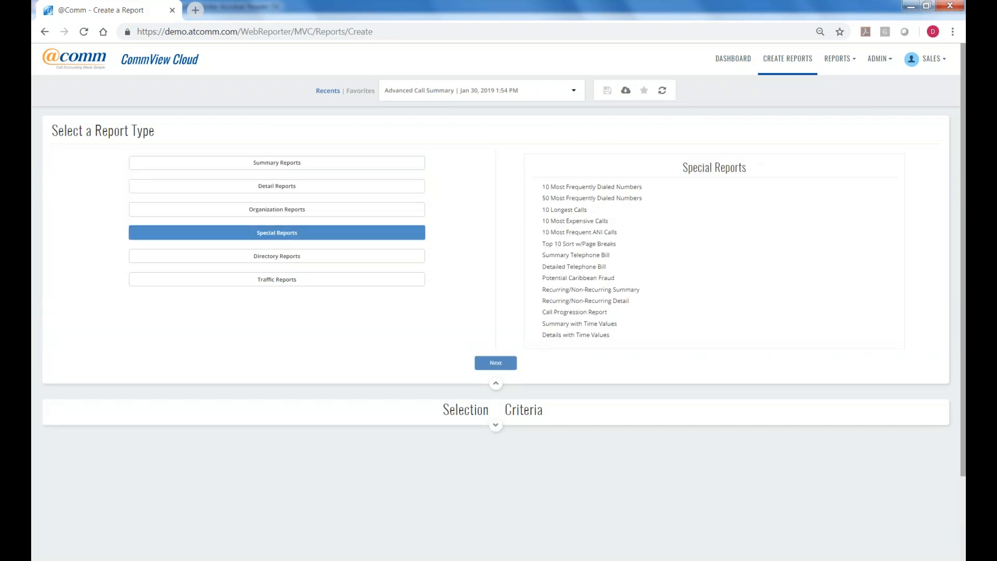
click(290, 164)
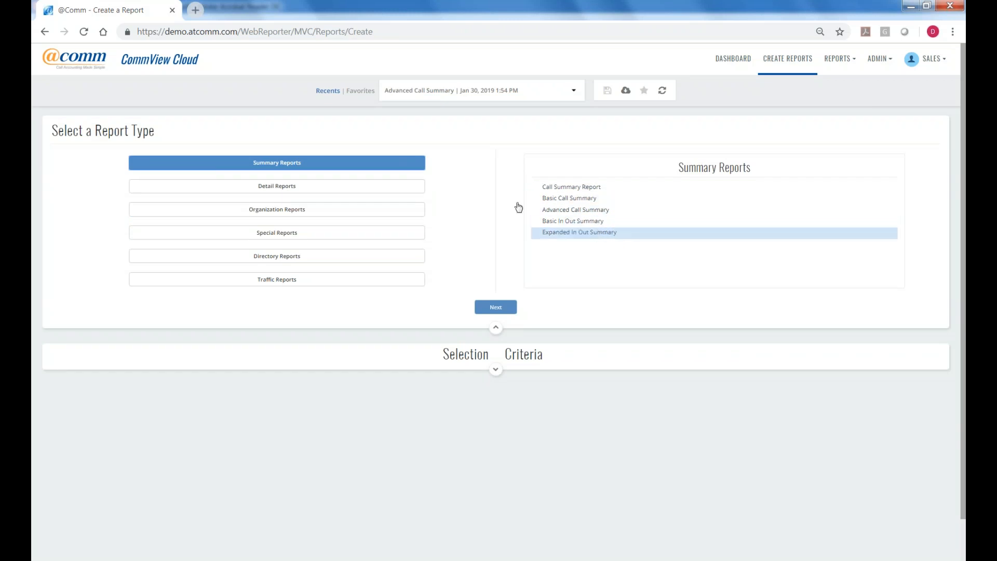
click(302, 187)
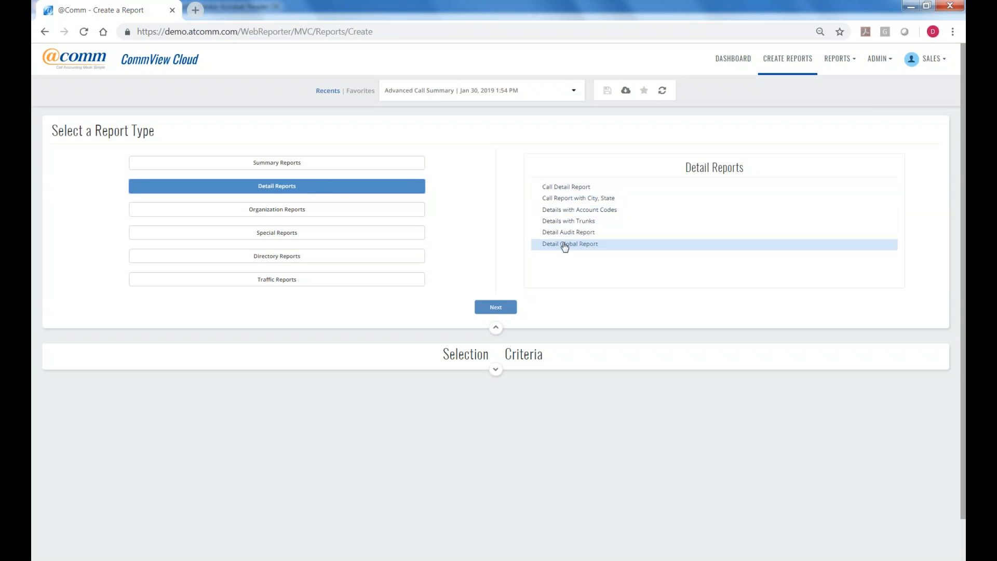
click(264, 170)
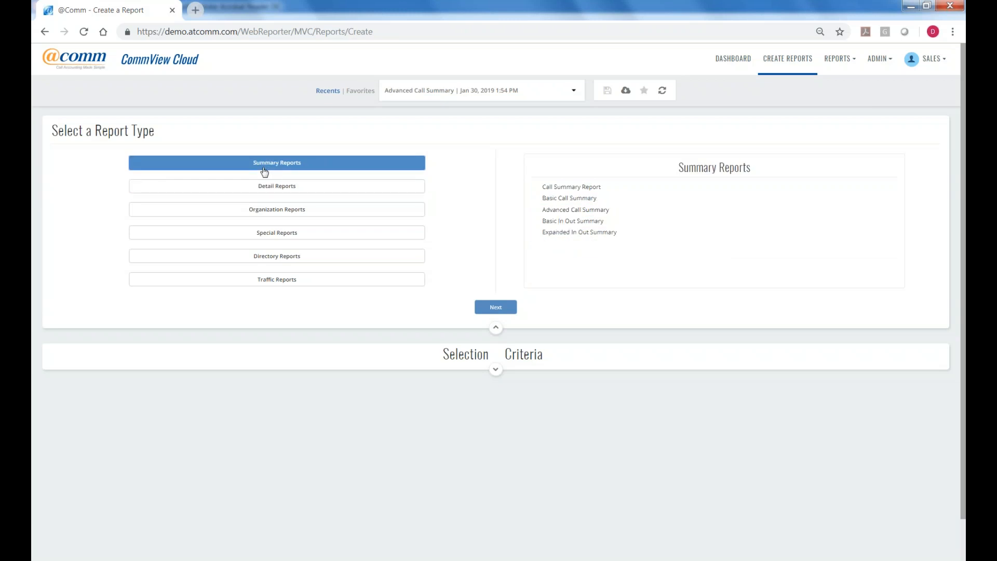
click(557, 203)
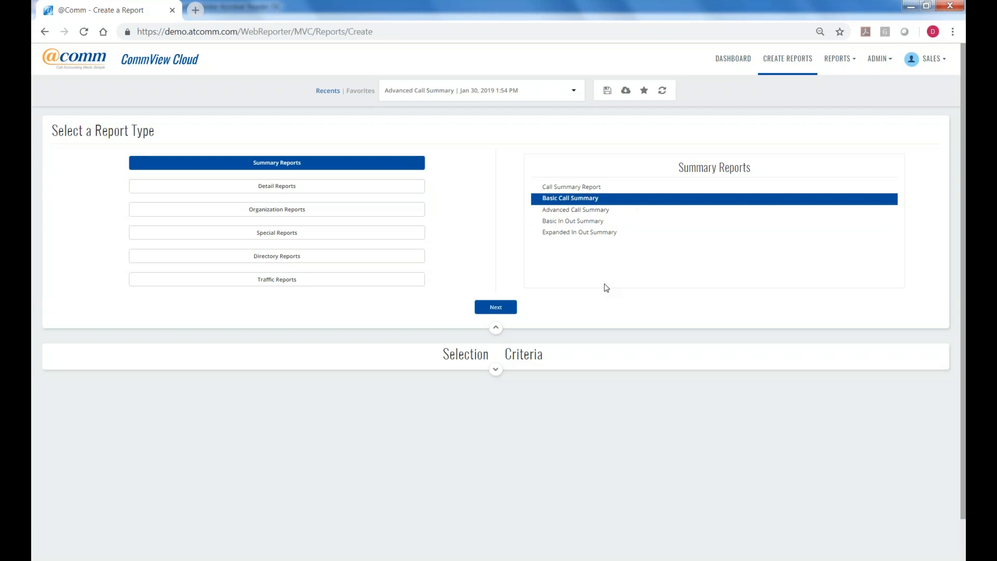
click(511, 307)
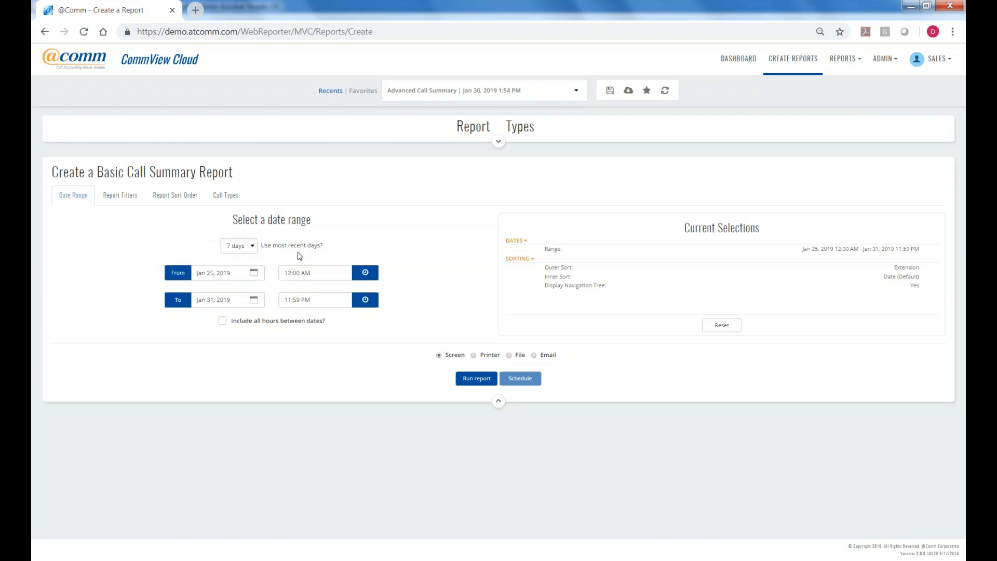
Set the date range to the most recent 31 days, Jan 1–31, 2019, checking the From calendar.
click(251, 248)
drag(257, 283, 258, 345)
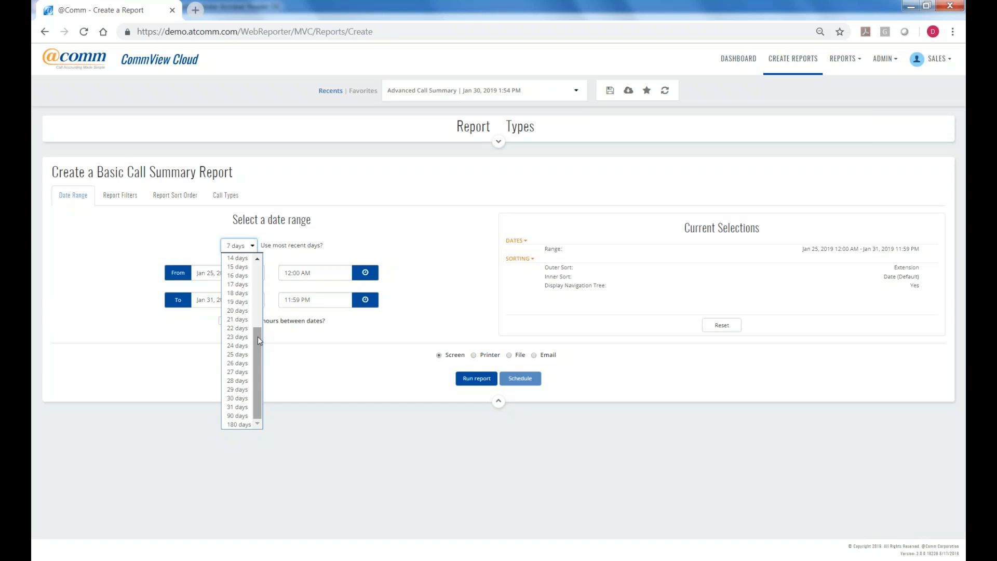
click(247, 407)
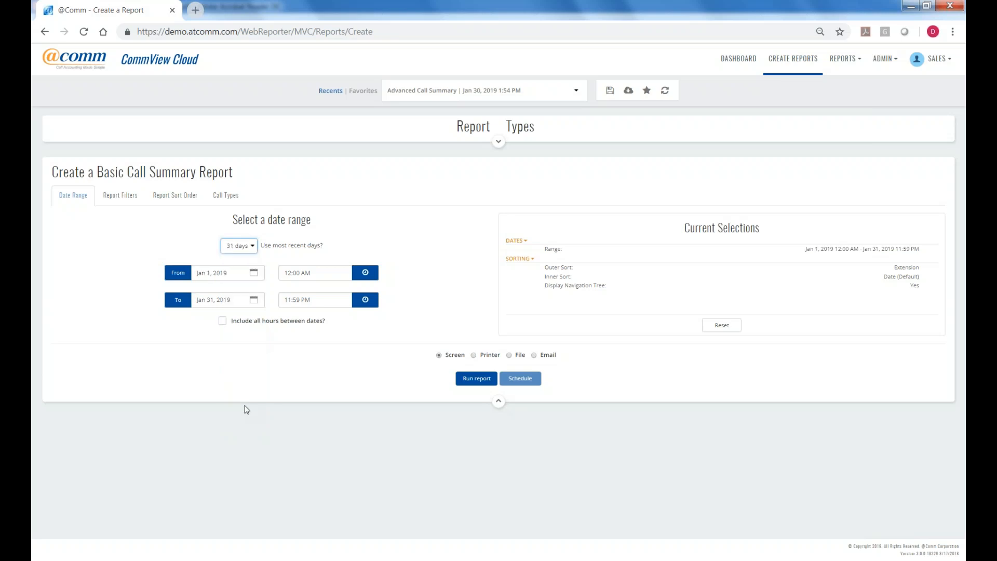
click(210, 273)
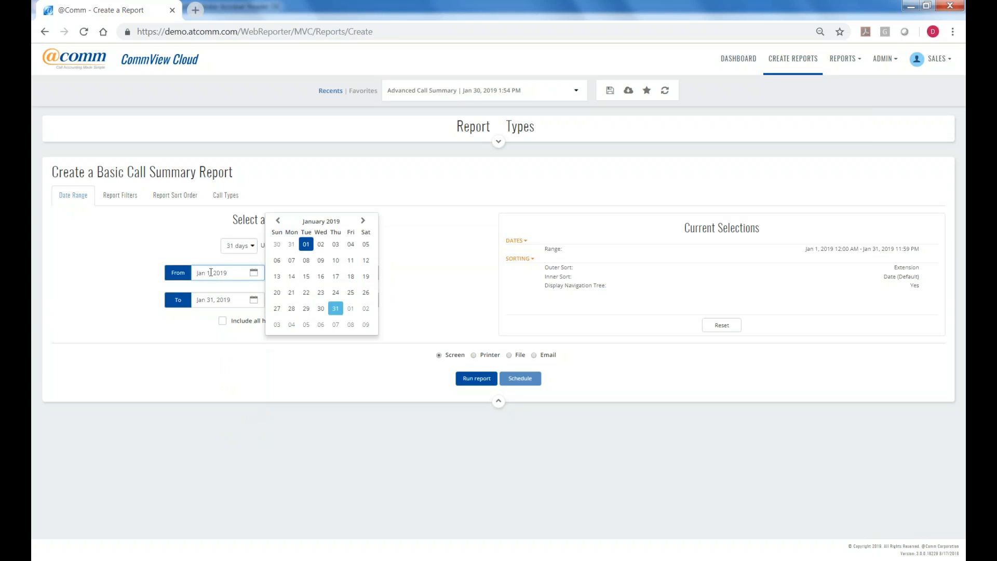
click(195, 239)
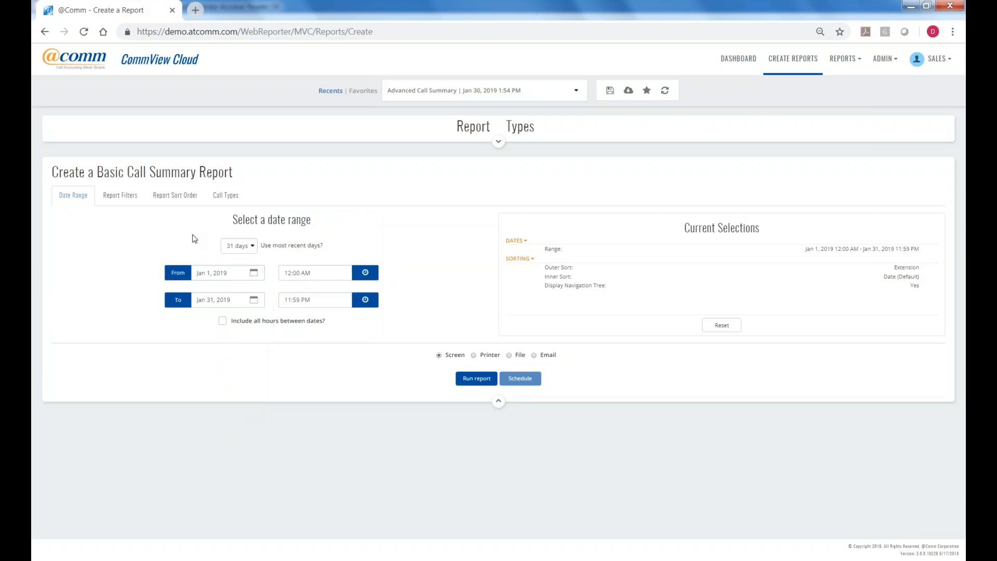
Add a report filter of type Organization 1 (Org1) that excludes ACD Agents.
click(124, 197)
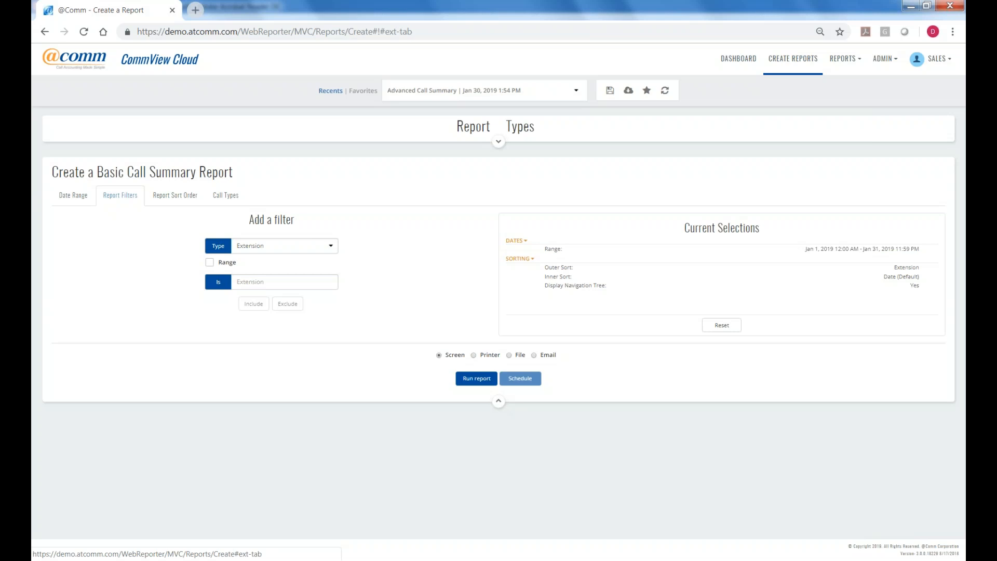
click(331, 248)
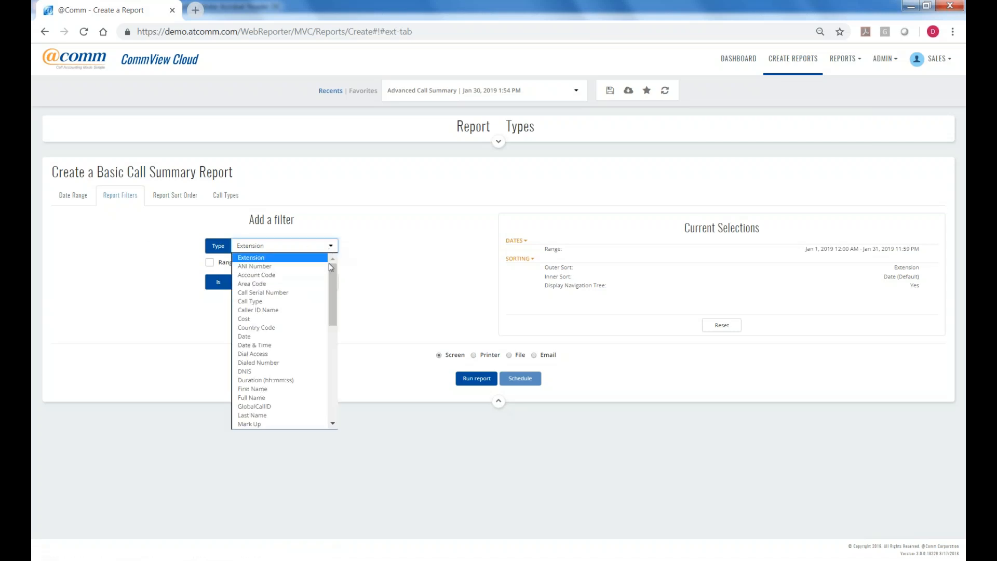
scroll(334, 271, down, 1)
scroll(334, 281, down, 7)
drag(333, 300, 343, 323)
click(279, 294)
click(332, 285)
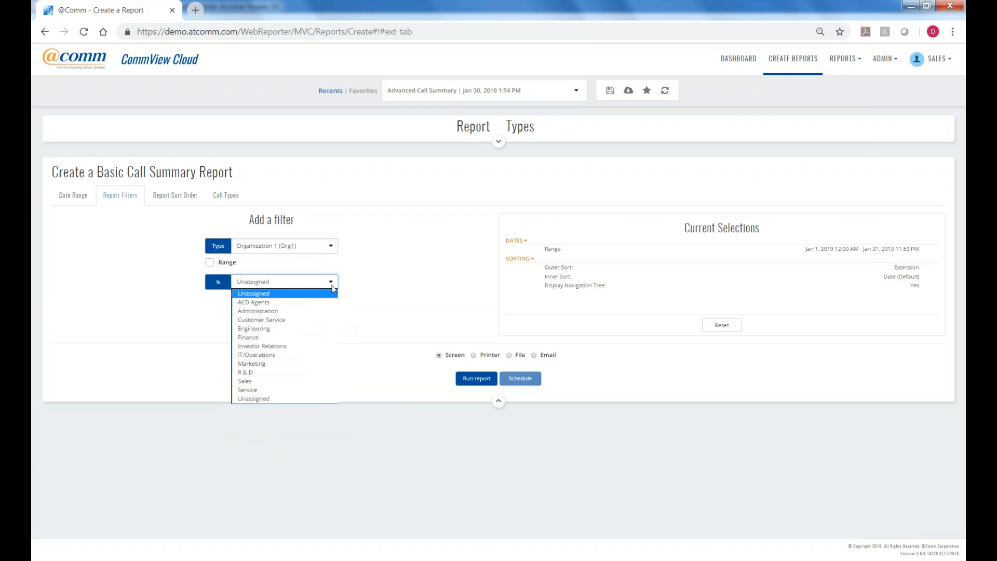
click(267, 303)
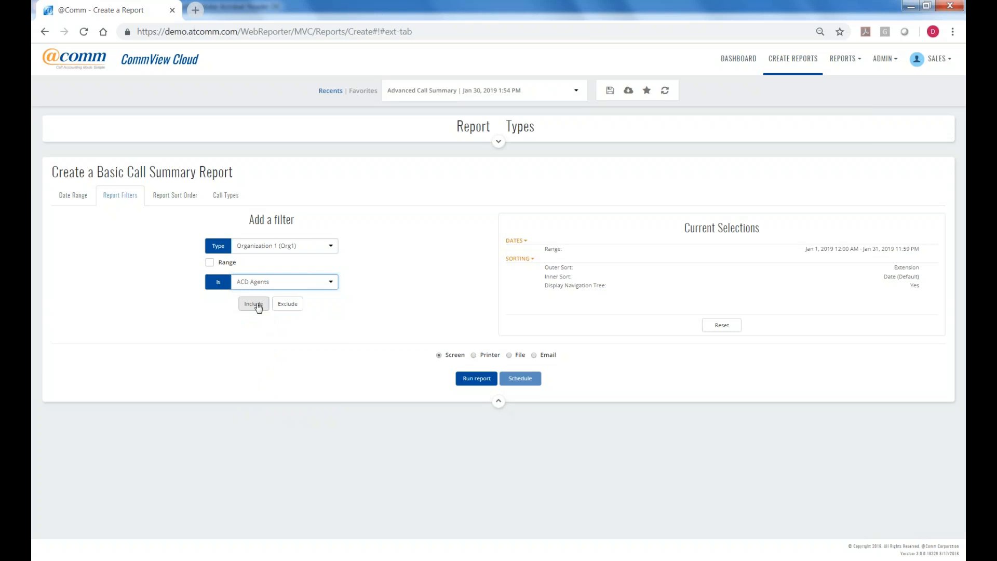
click(289, 305)
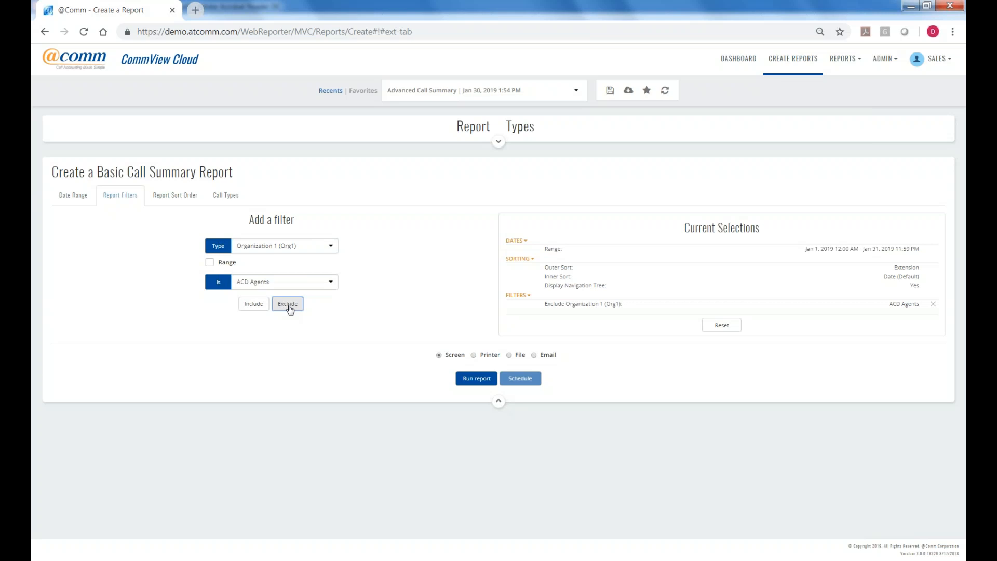
Add a Cost filter that excludes calls costing 0.00.
click(330, 248)
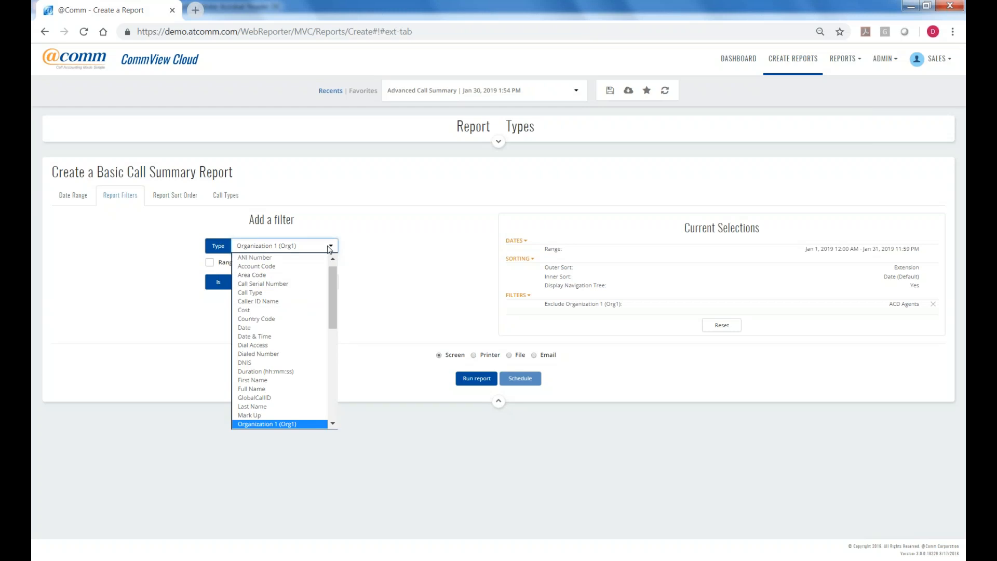
scroll(331, 275, up, 1)
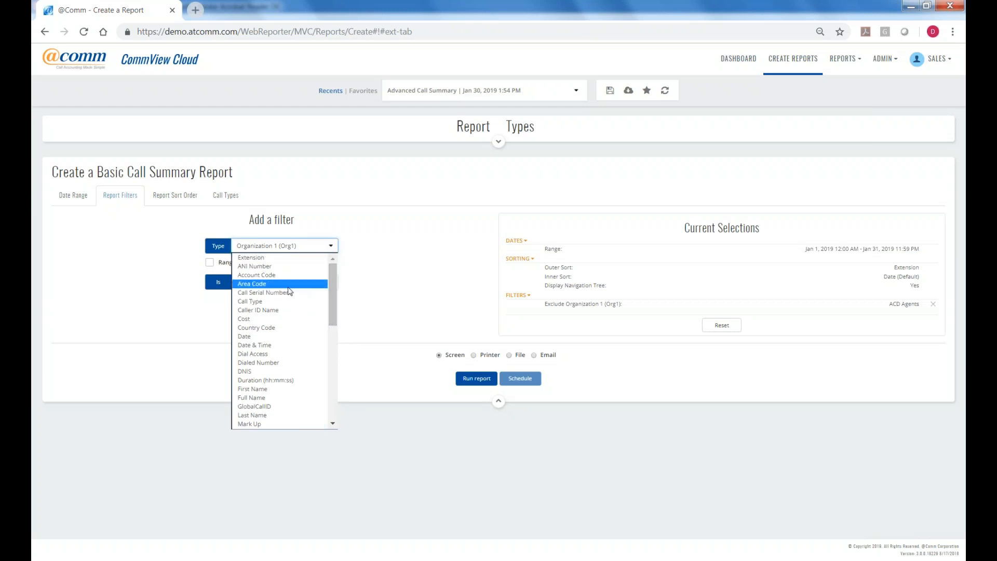
click(260, 319)
click(254, 283)
text(0)
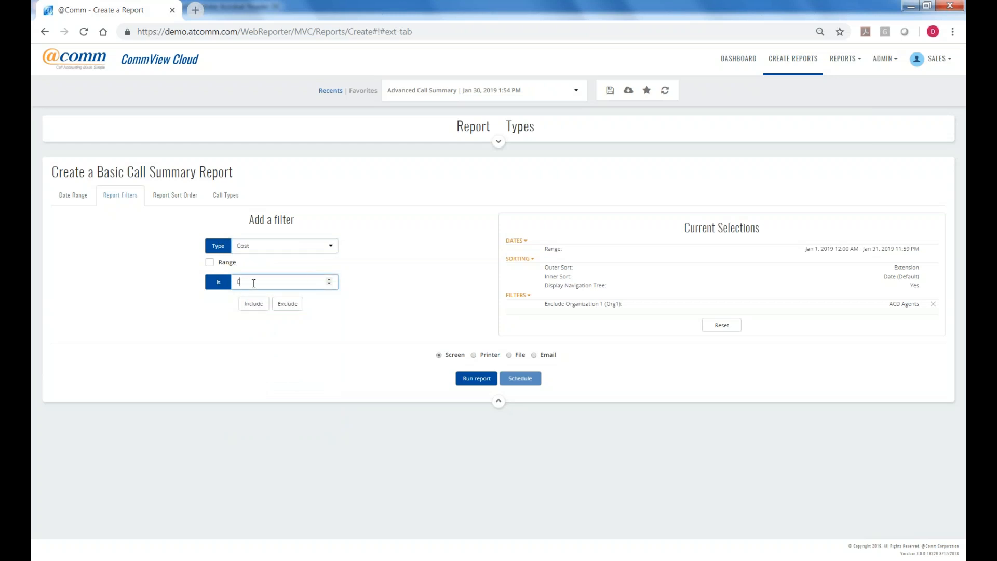
text(.00)
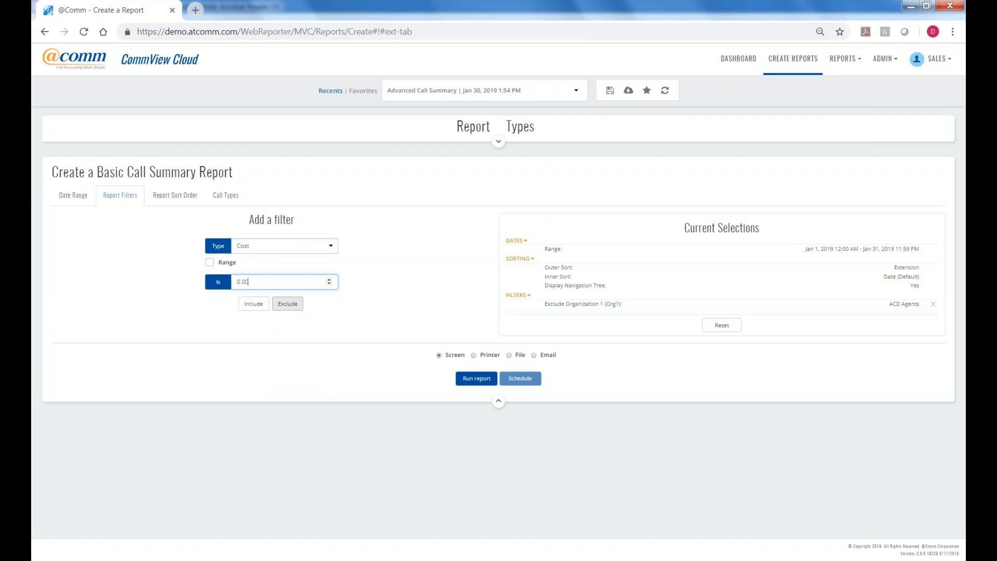
click(289, 310)
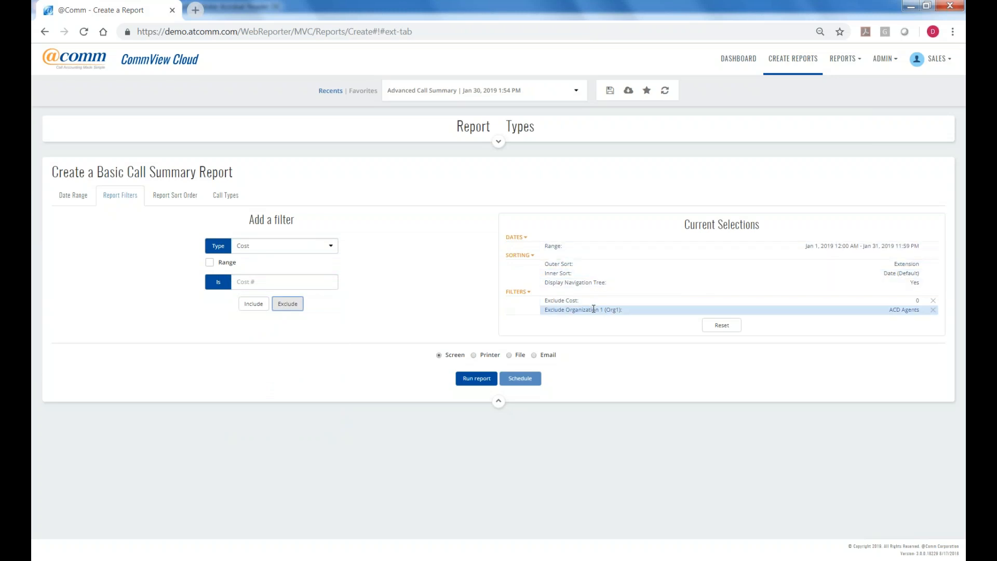
click(165, 202)
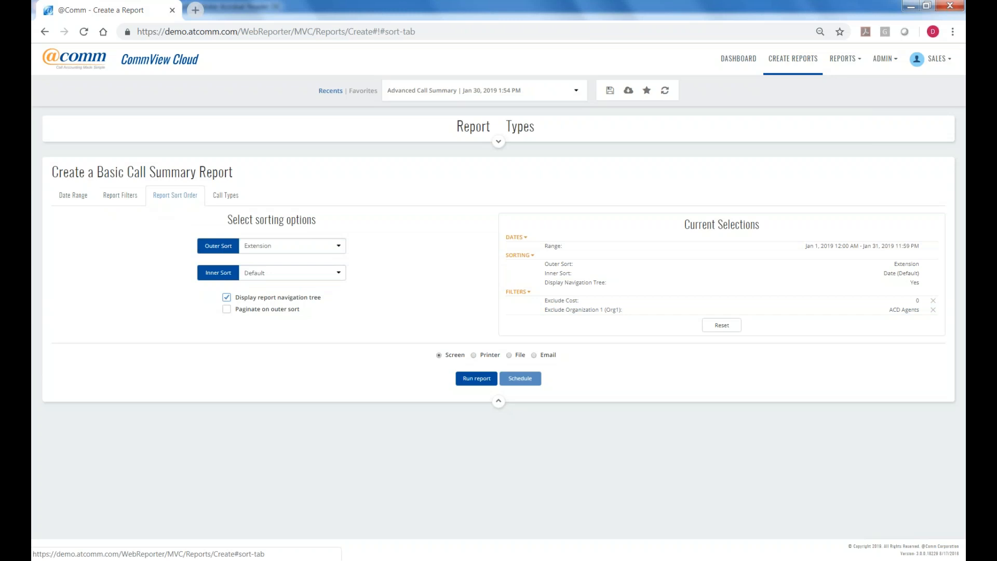
Change the Outer Sort from Extension to Organization 1 (Org1).
click(340, 247)
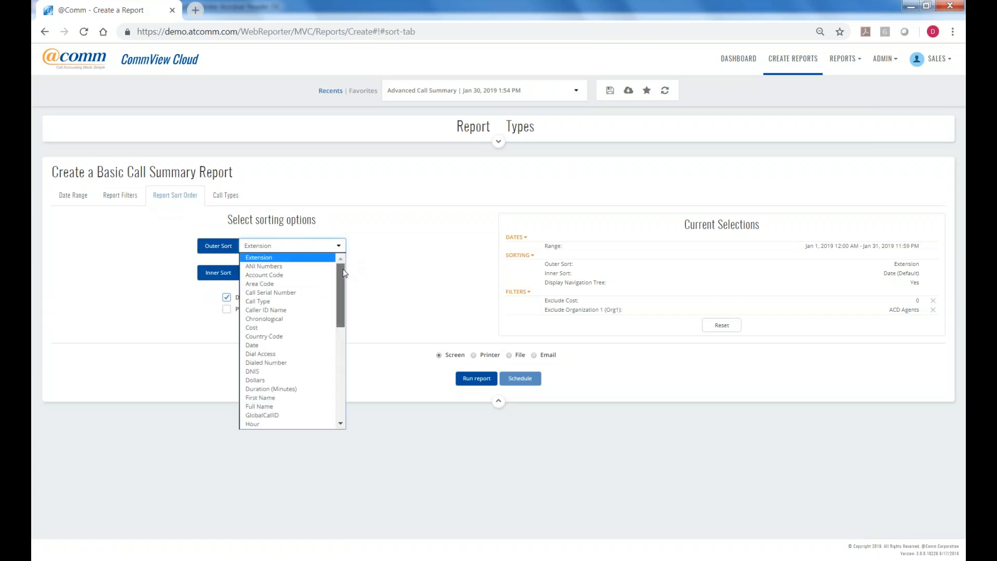
drag(344, 274, 345, 308)
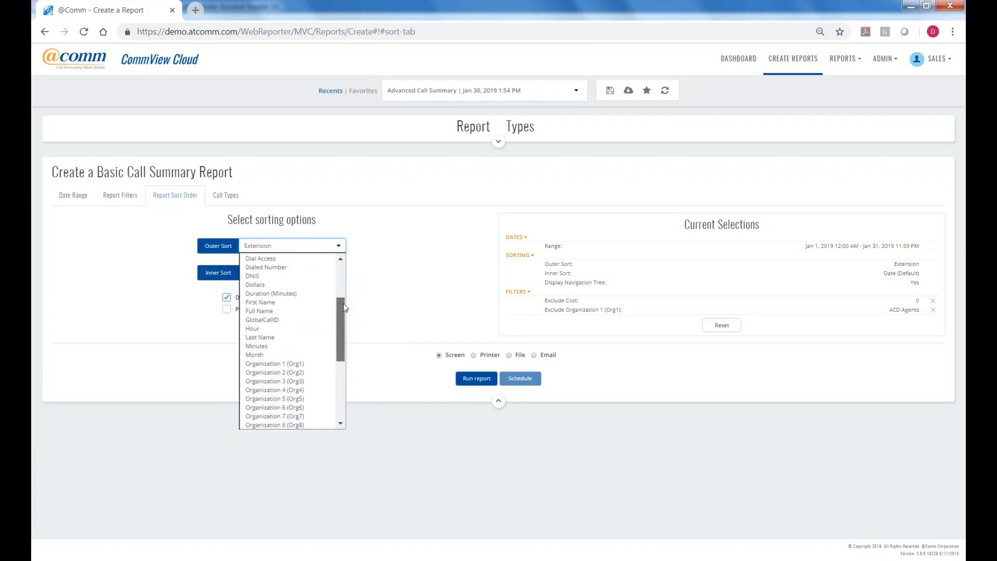
drag(345, 307, 338, 330)
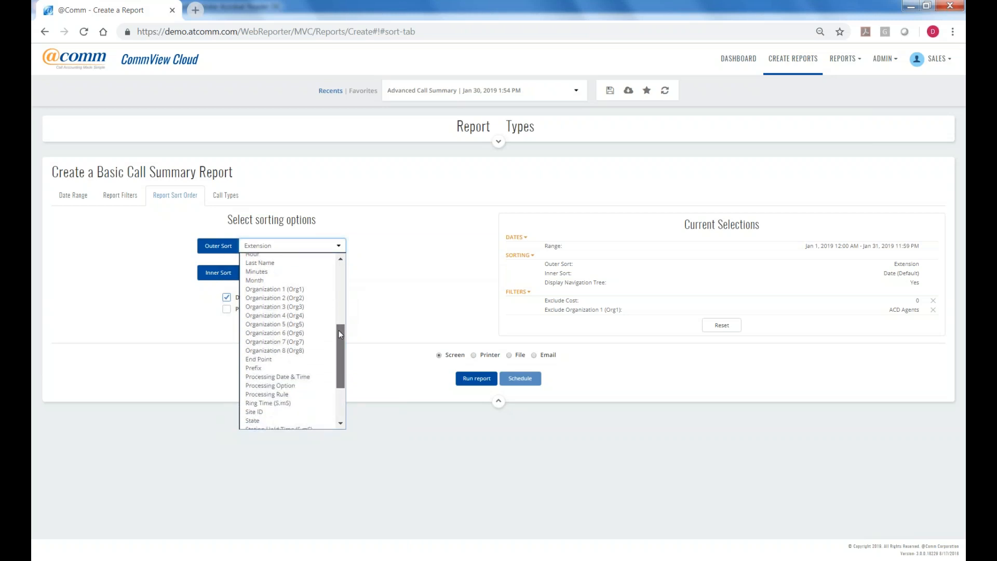
drag(339, 330, 341, 331)
click(284, 289)
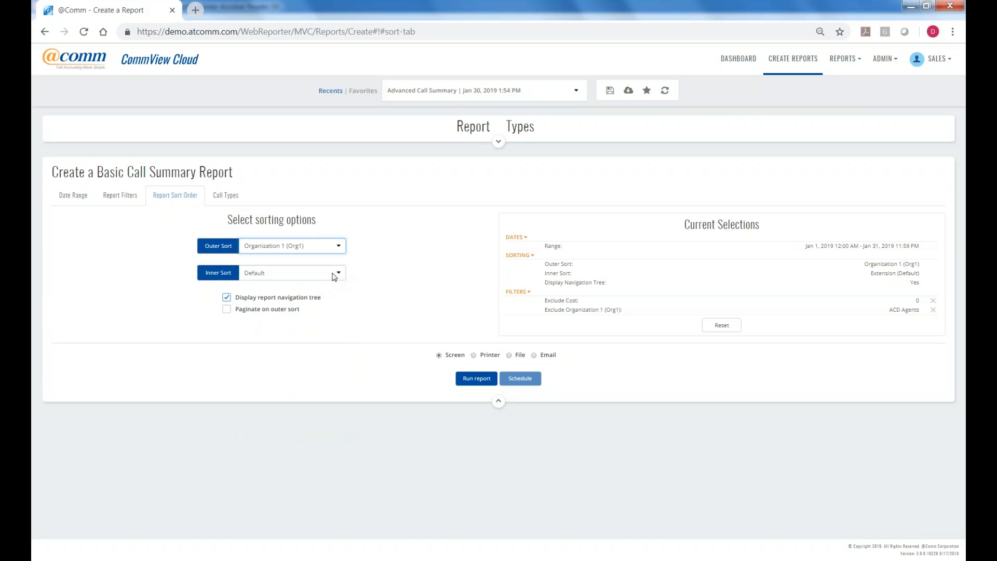
Set the Inner Sort to Full Name.
click(338, 274)
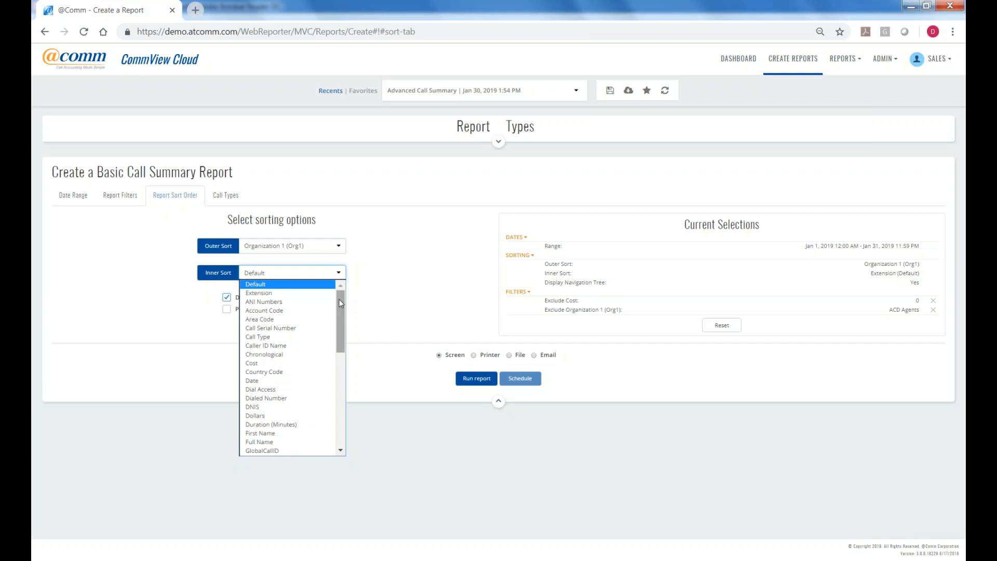
drag(340, 300, 340, 303)
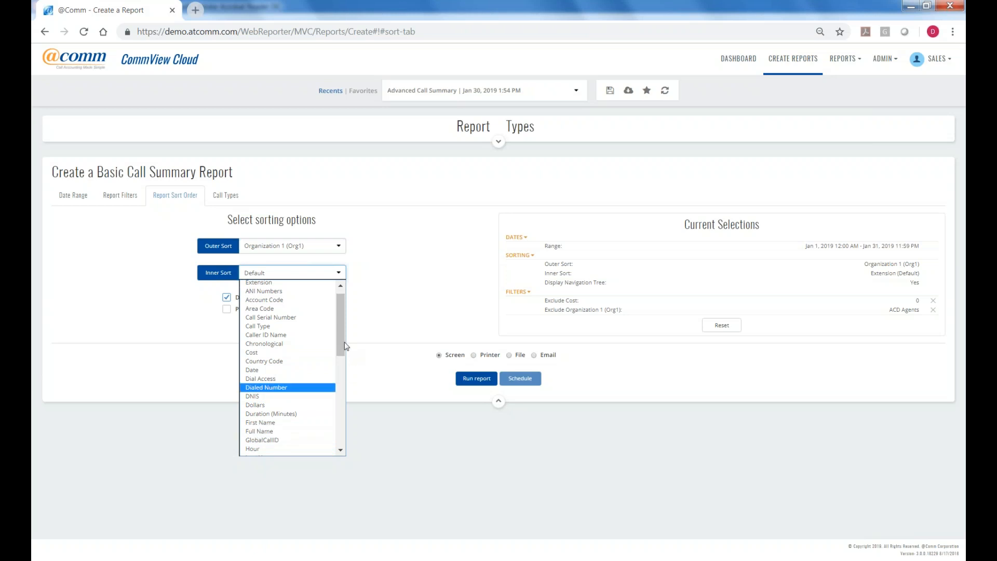
drag(341, 338, 341, 436)
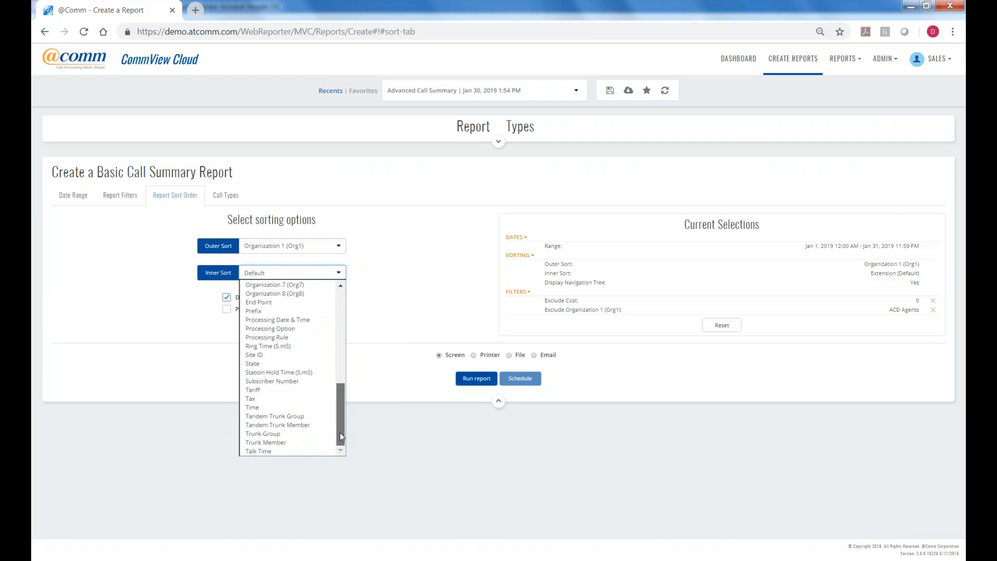
drag(341, 434, 350, 384)
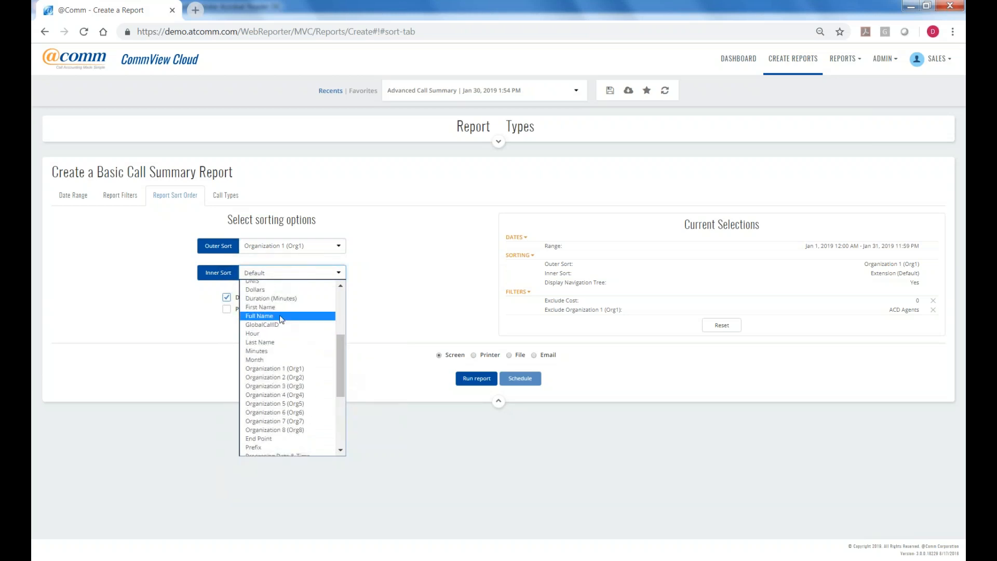
click(282, 317)
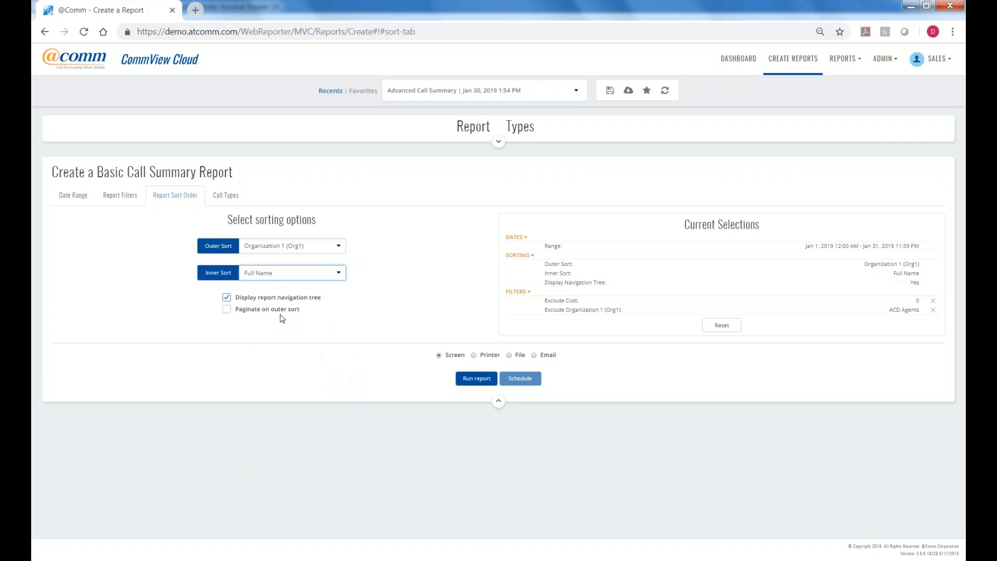
click(224, 196)
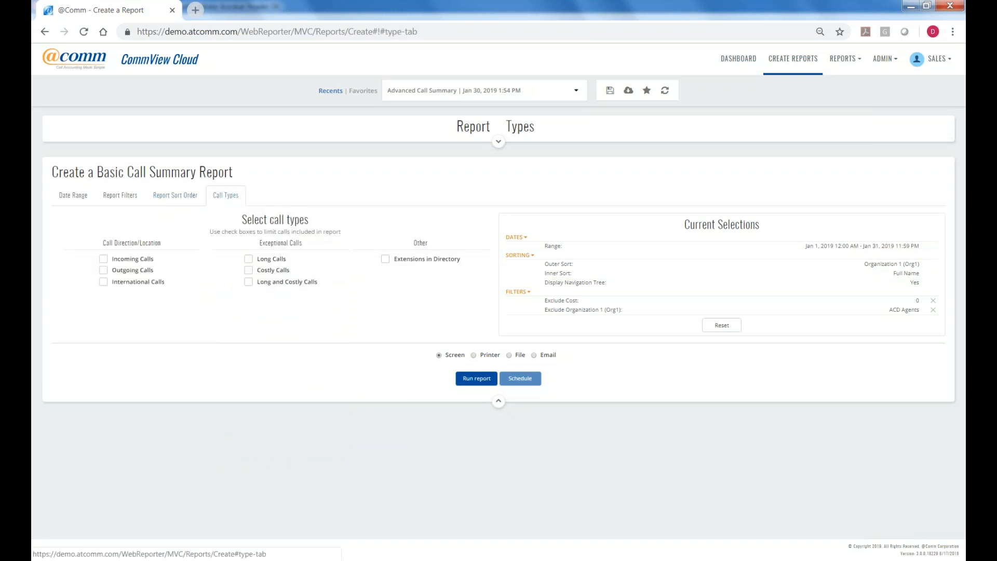
click(104, 283)
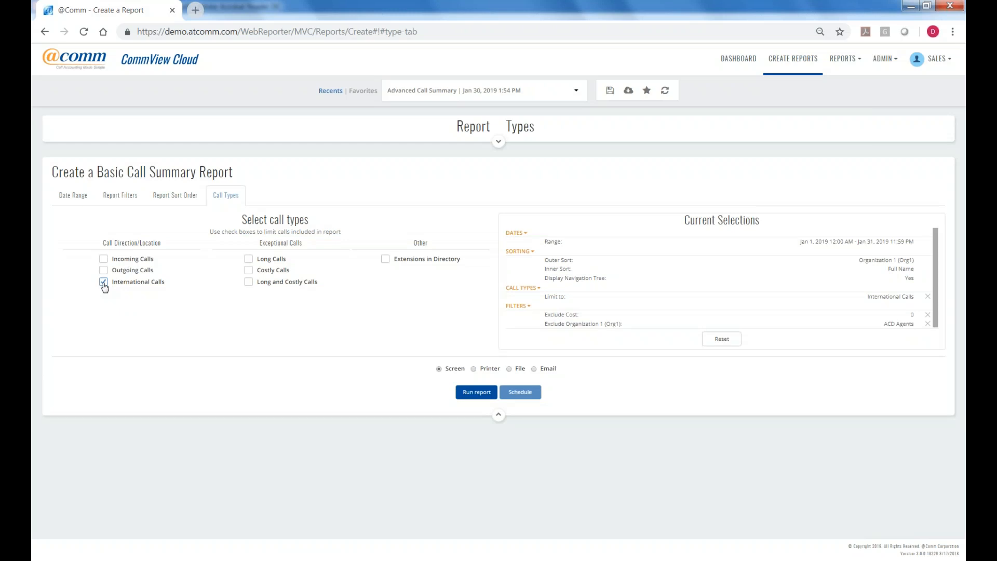
click(103, 282)
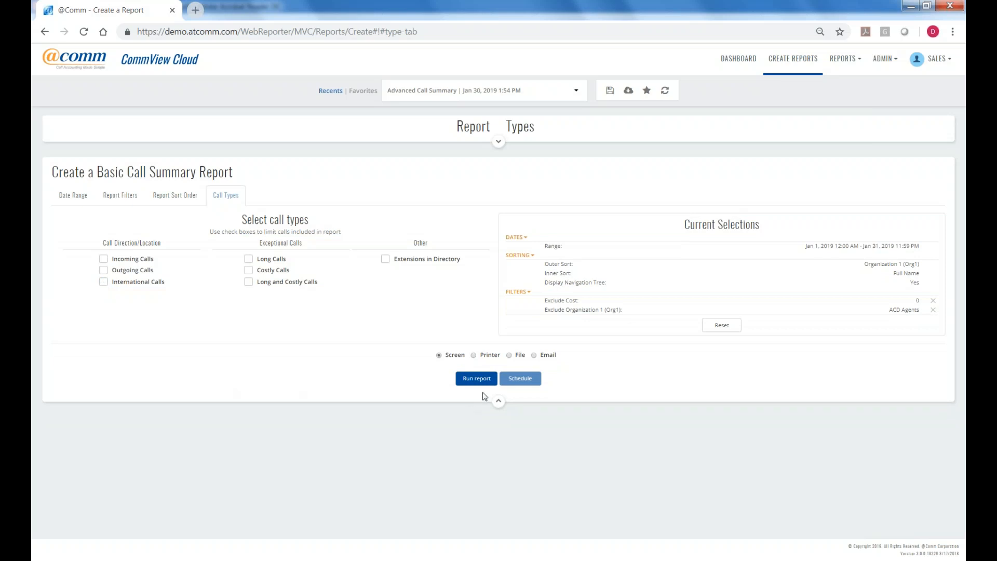
Check the File output formats, then set the report output to Email.
click(509, 356)
click(556, 376)
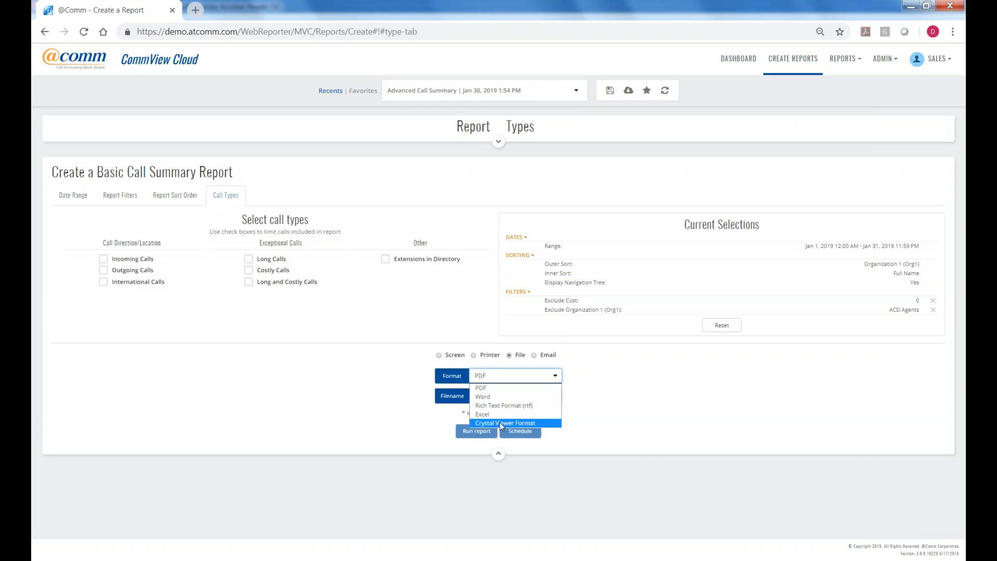
click(534, 355)
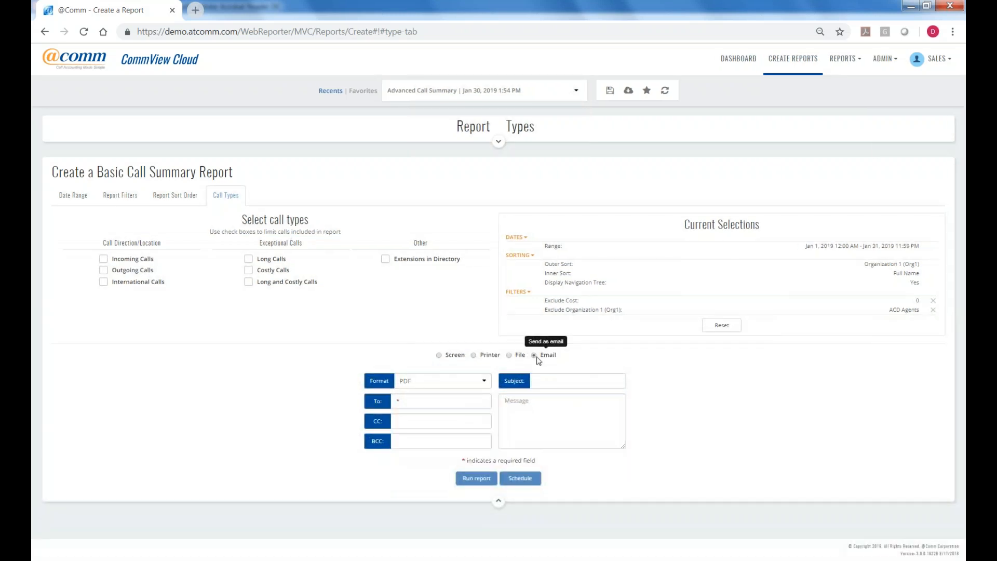
Keep PDF as the email attachment format and enter the recipient's e-mail address, leaving scheduling unset.
click(484, 382)
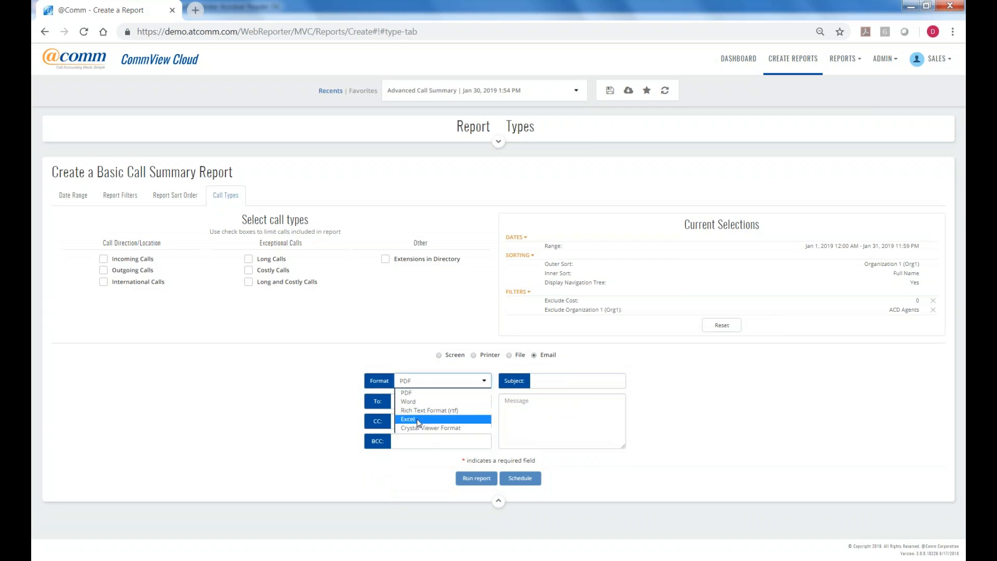
click(411, 394)
click(410, 402)
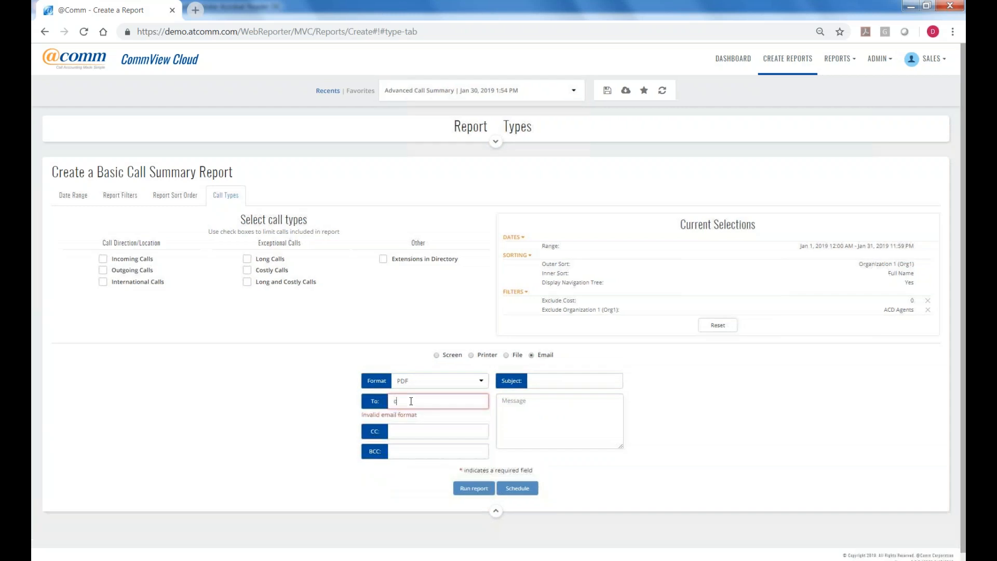
click(522, 479)
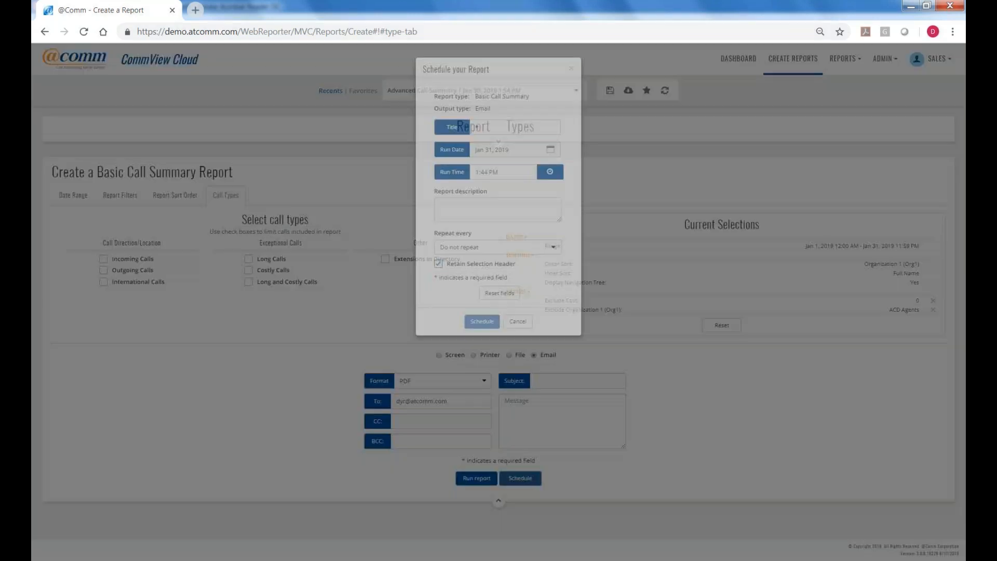
click(519, 326)
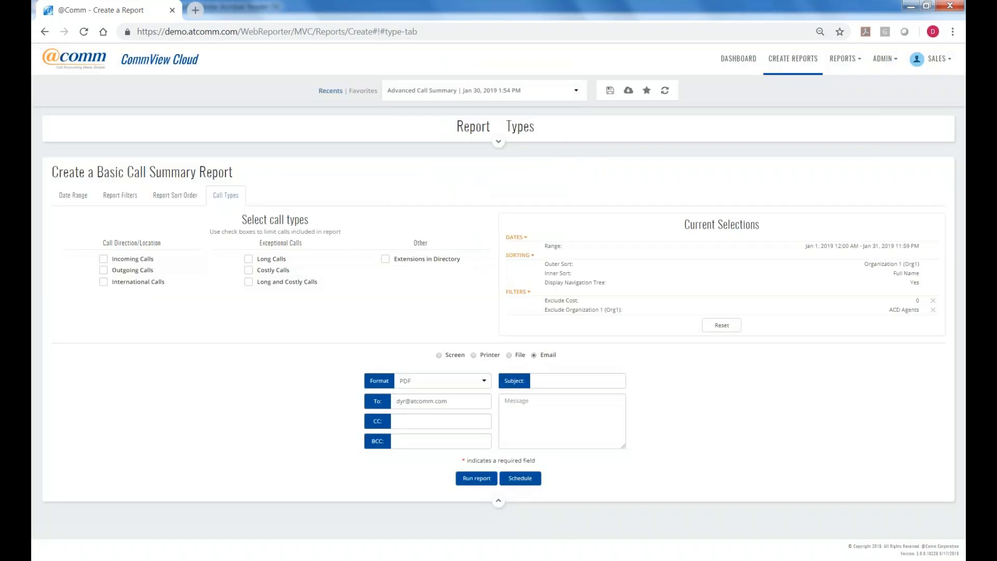
Run the report to Screen, showing 1,781 calls and a $450.52 grand total.
click(439, 355)
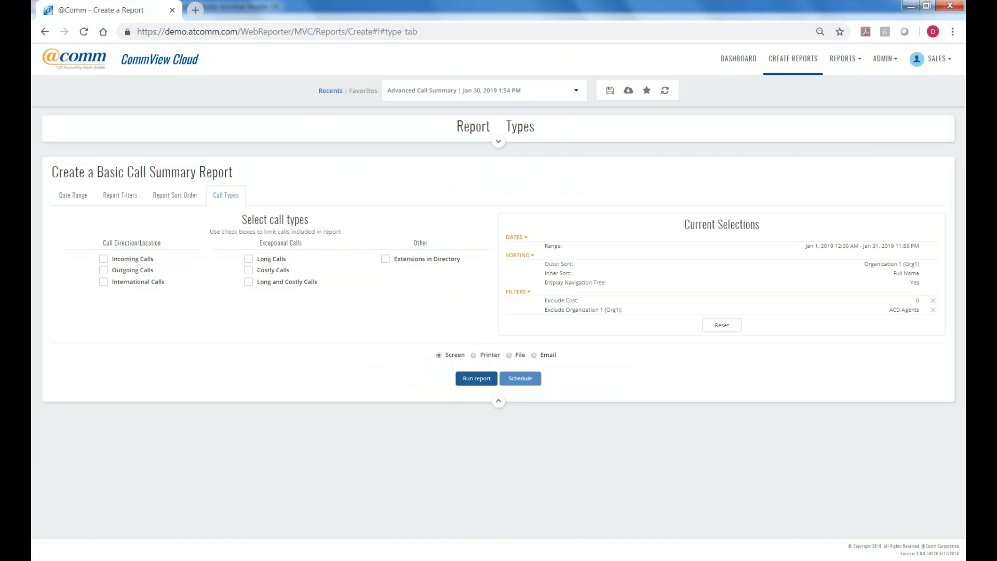
click(478, 380)
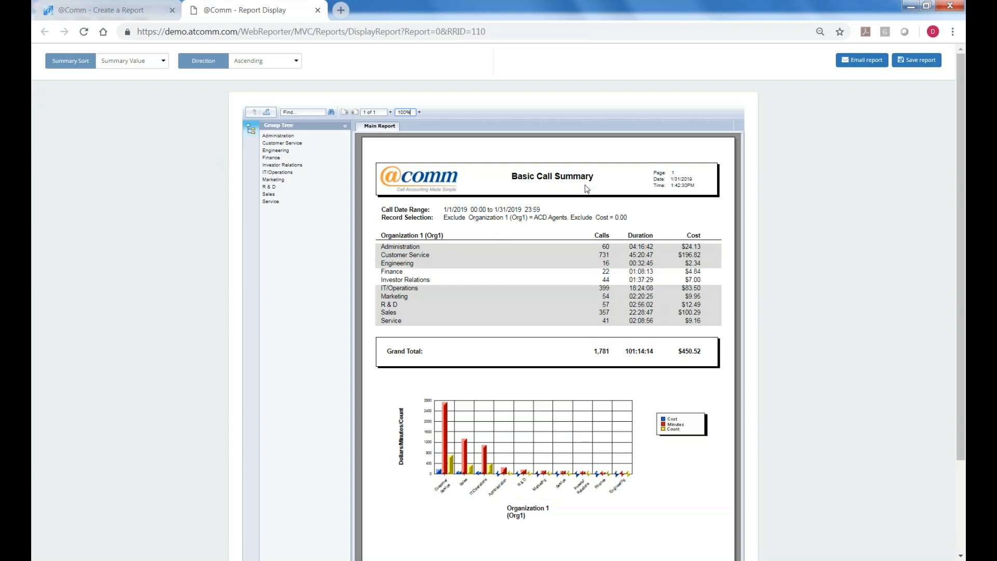
drag(568, 218, 536, 220)
drag(628, 218, 614, 217)
Sort the report summary by Cost in descending order.
click(165, 61)
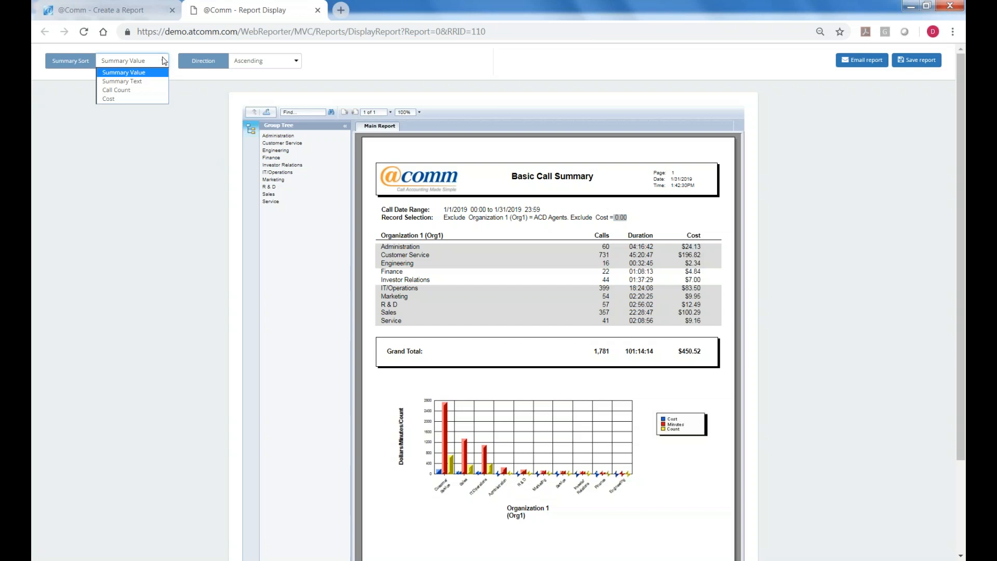
click(123, 100)
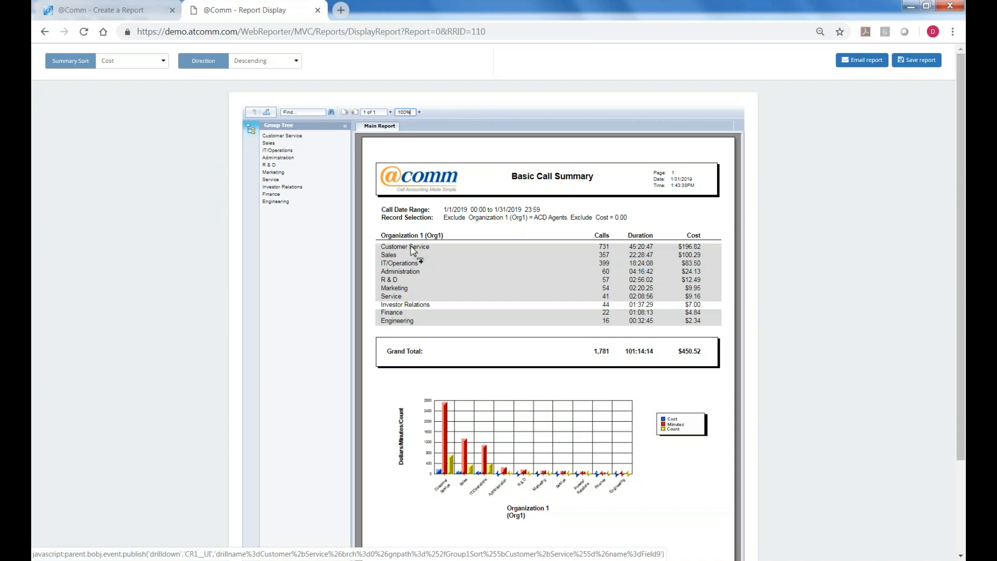
Drill into Customer Service and one employee's call records, then return to the Customer Service breakdown.
click(413, 251)
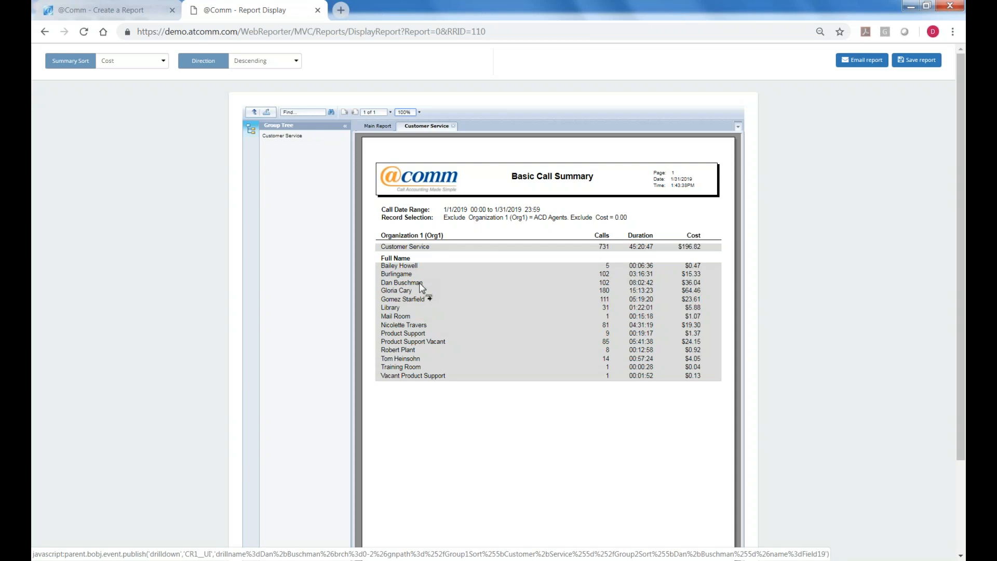
click(420, 284)
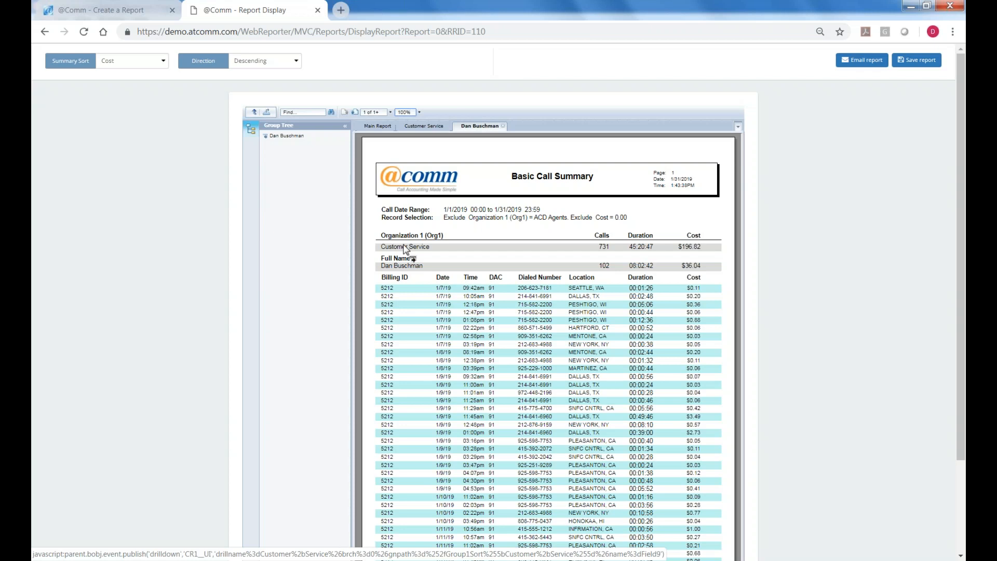
click(404, 245)
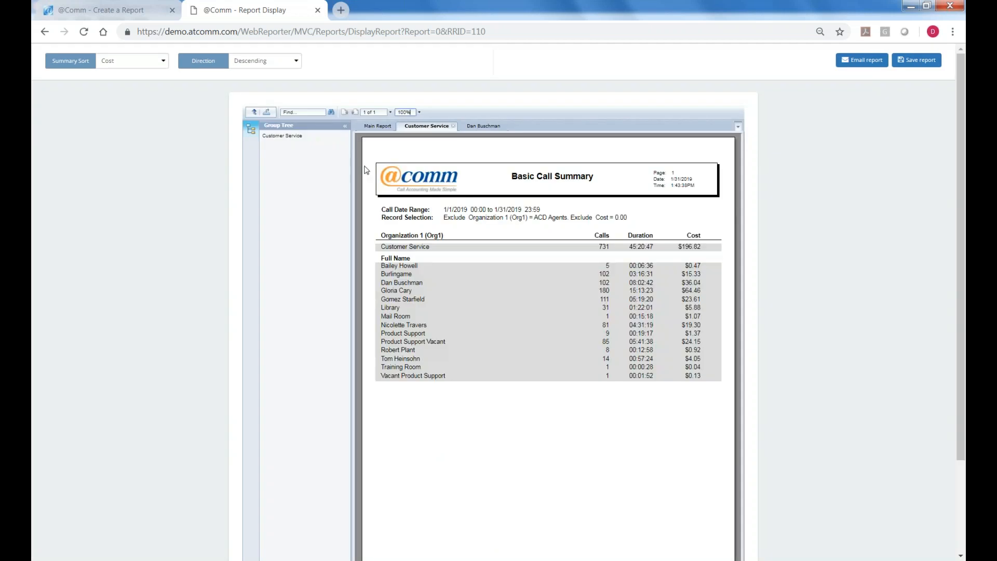
From the main summary, drill through the Sales department into one salesperson's individual calls.
click(378, 126)
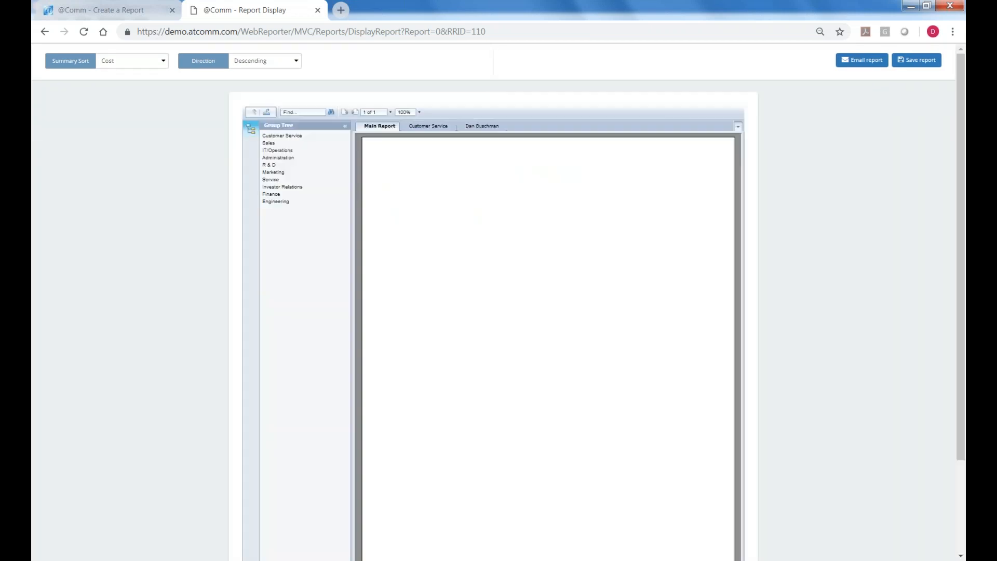
click(389, 255)
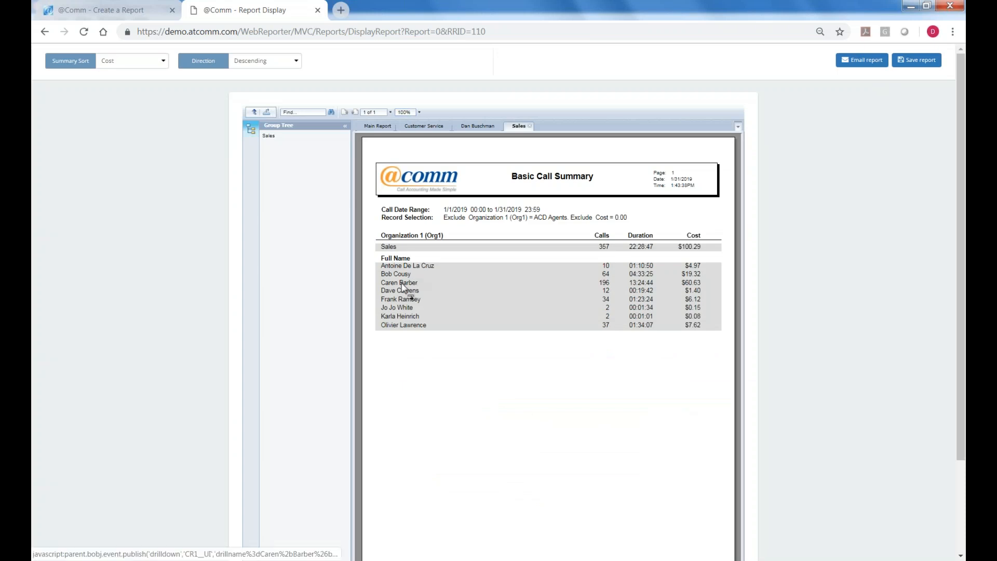
click(413, 281)
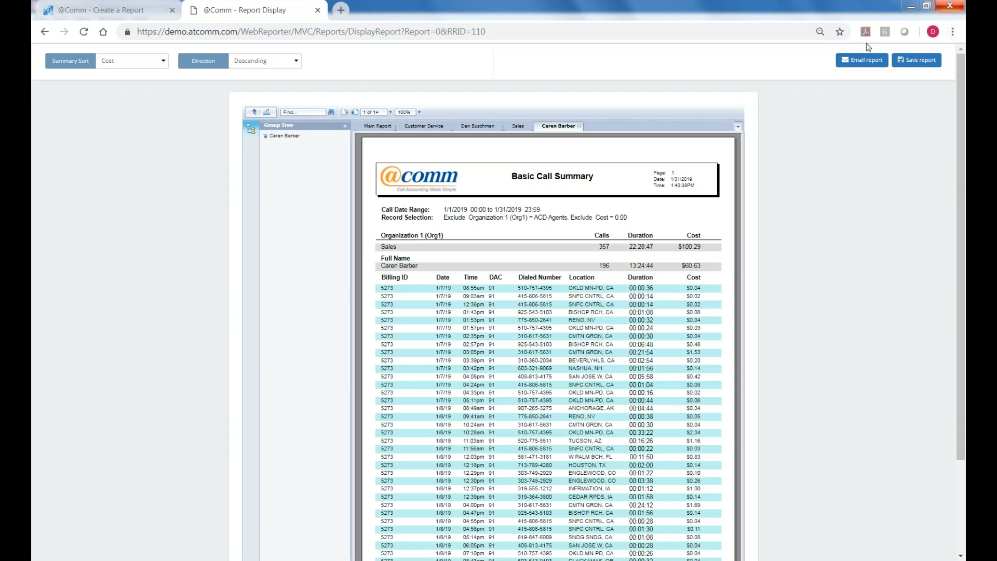
Prepare a PDF email of the report to the recipient's address with subject 'Monthly Report'.
click(862, 60)
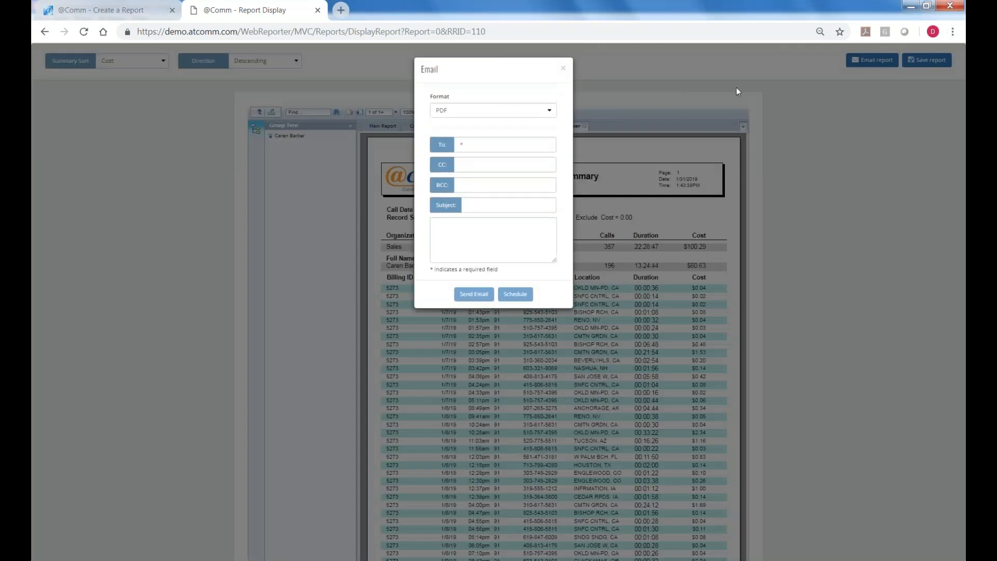
click(547, 111)
click(451, 124)
click(478, 146)
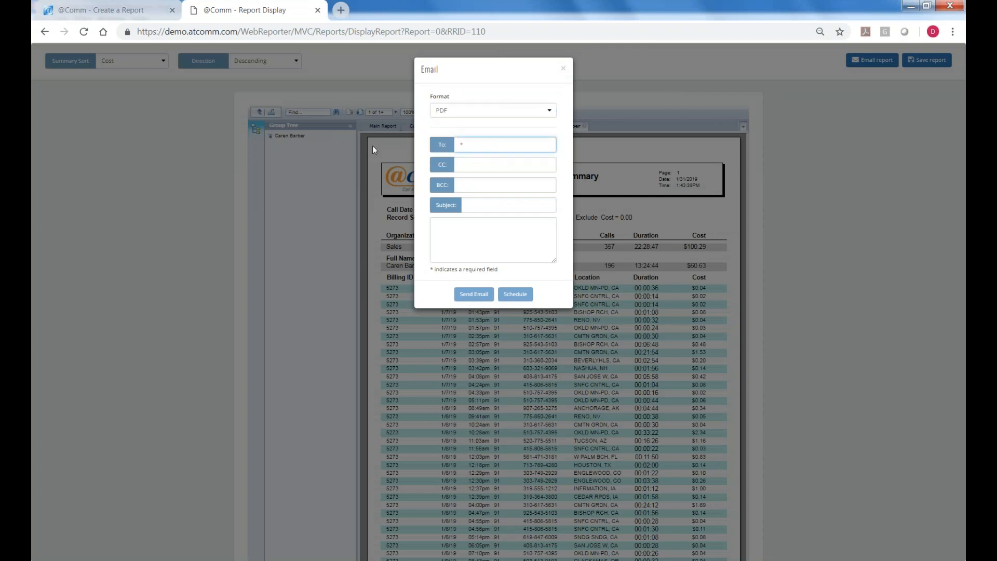
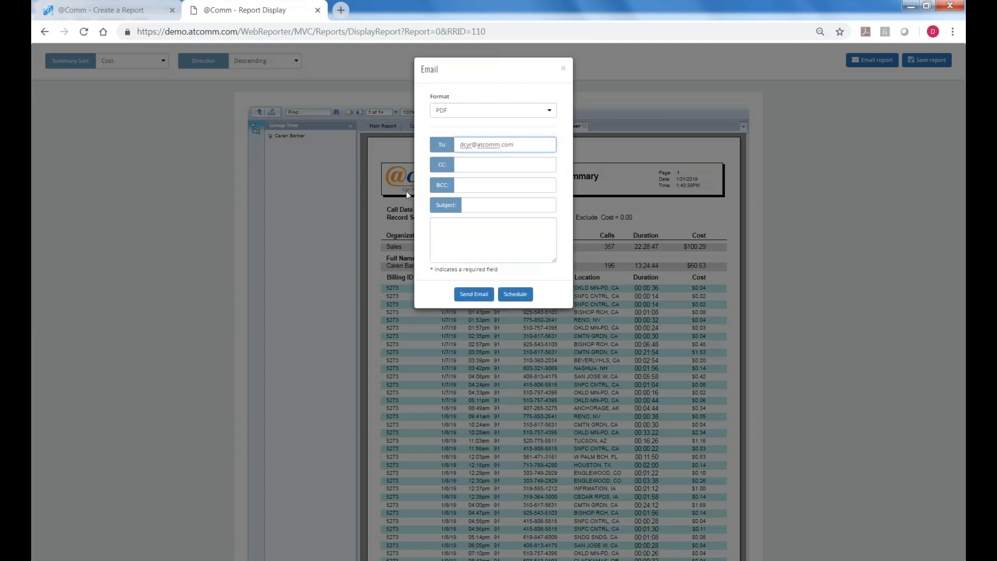
click(481, 201)
text(Mon)
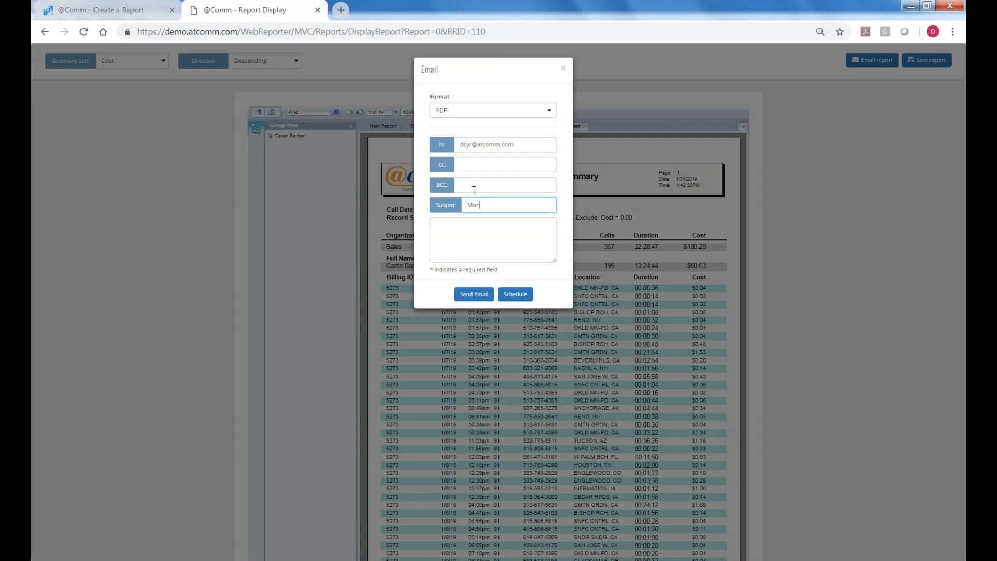
text(thly Report)
Title the schedule 'Monthly Dept Billback' with a run date of 02/01/2019.
click(513, 295)
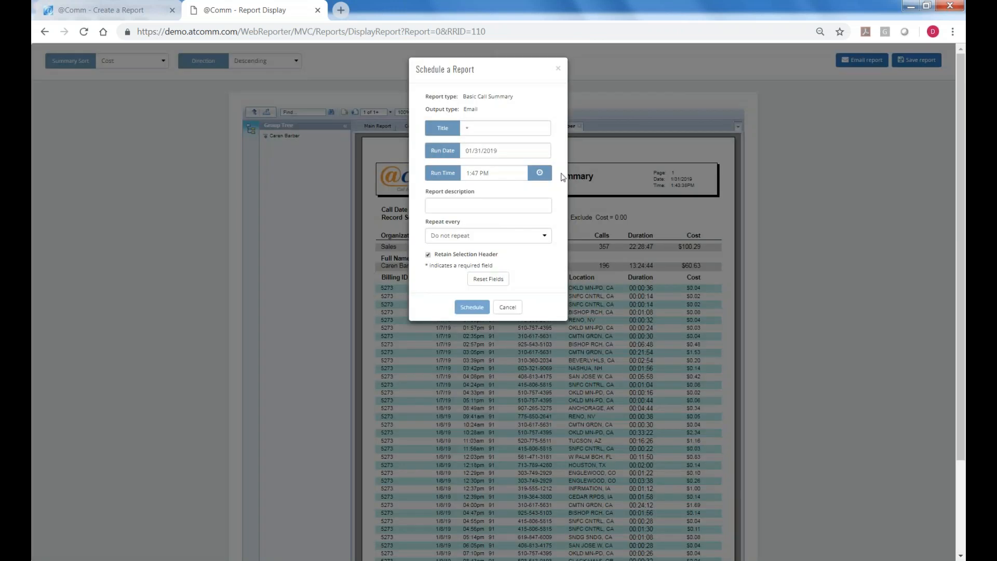
click(489, 128)
text(Monthly Dept Billback)
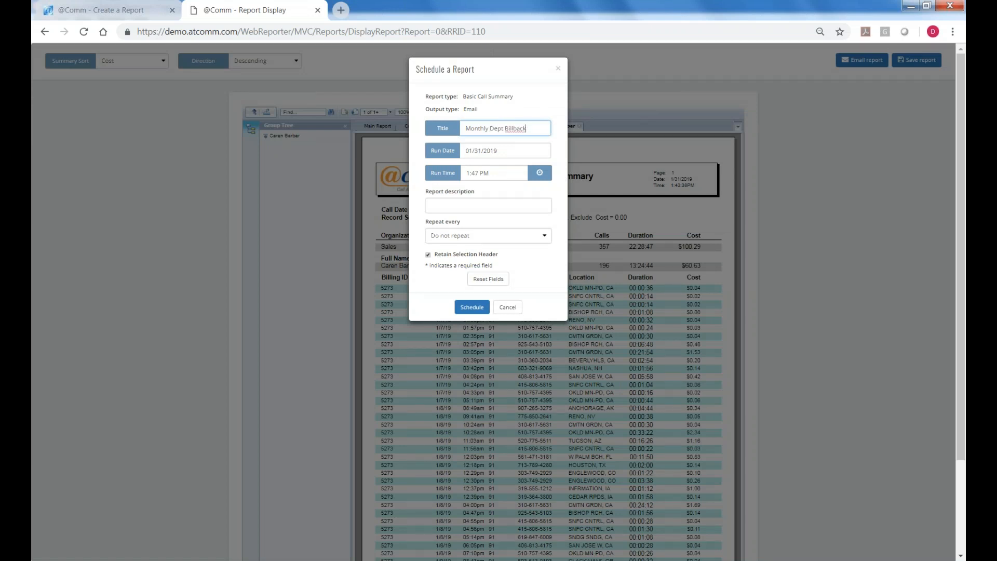
click(484, 151)
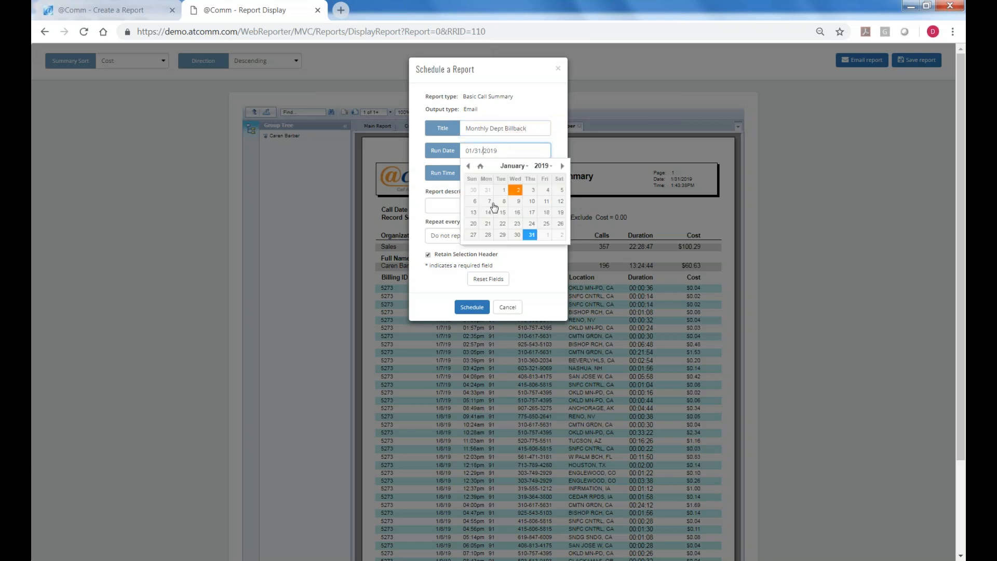
click(545, 235)
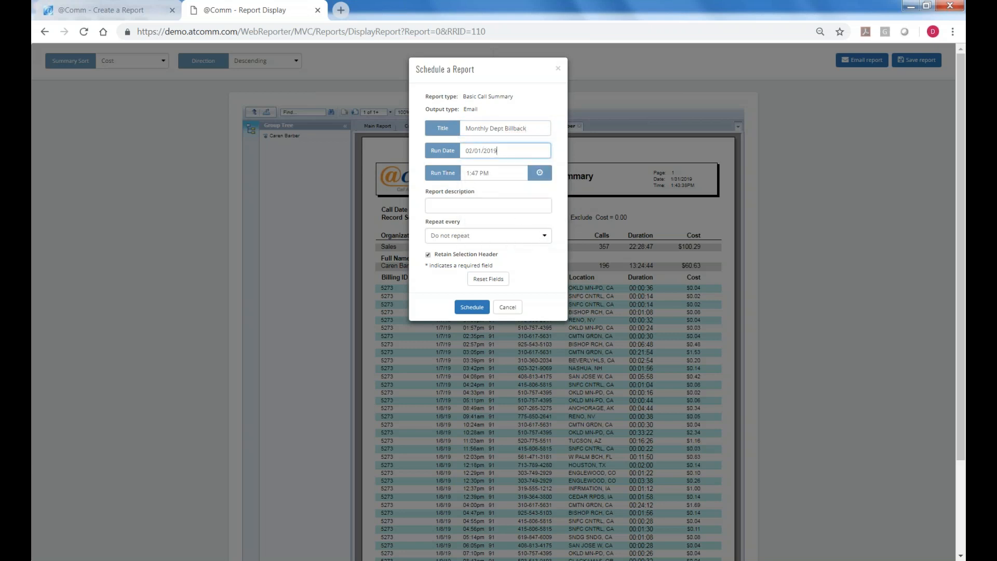
Set the schedule's run time to 4:00 AM.
click(540, 173)
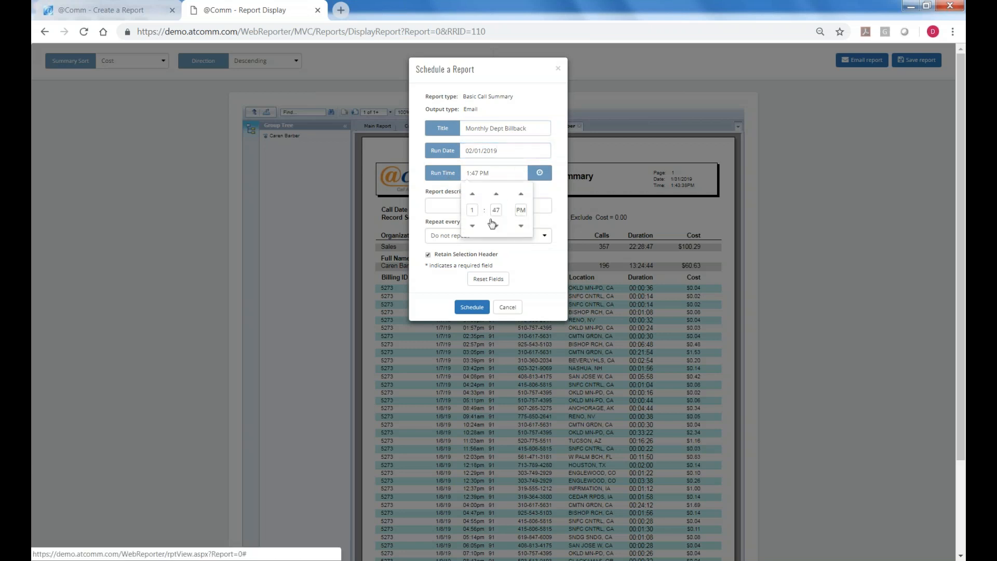
click(473, 196)
click(497, 202)
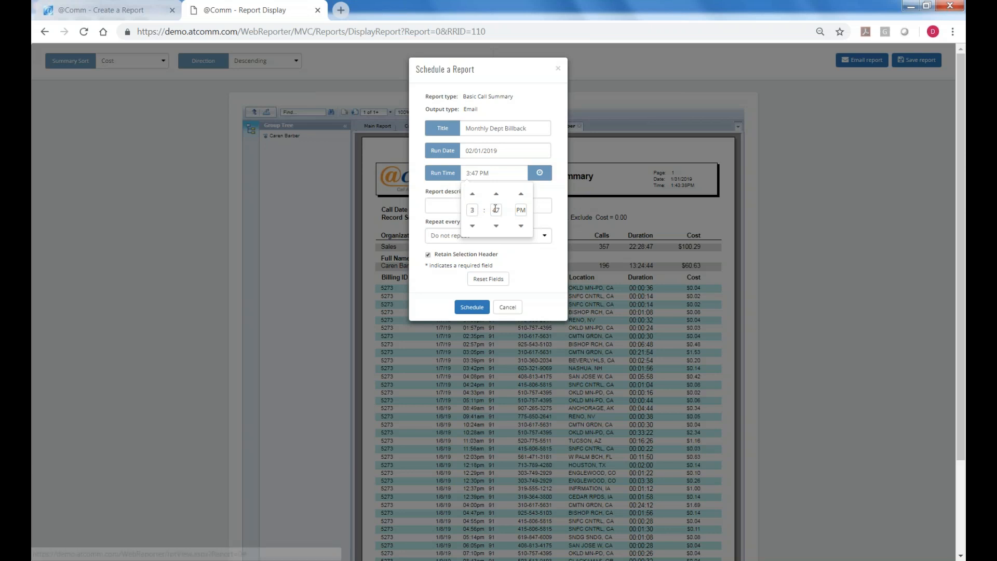
click(496, 200)
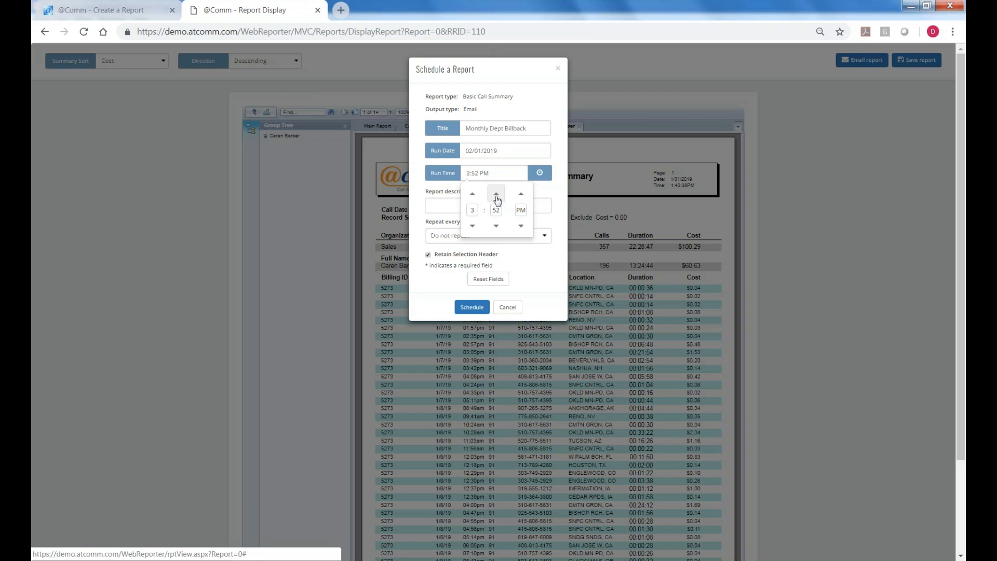
click(496, 197)
click(523, 194)
click(556, 208)
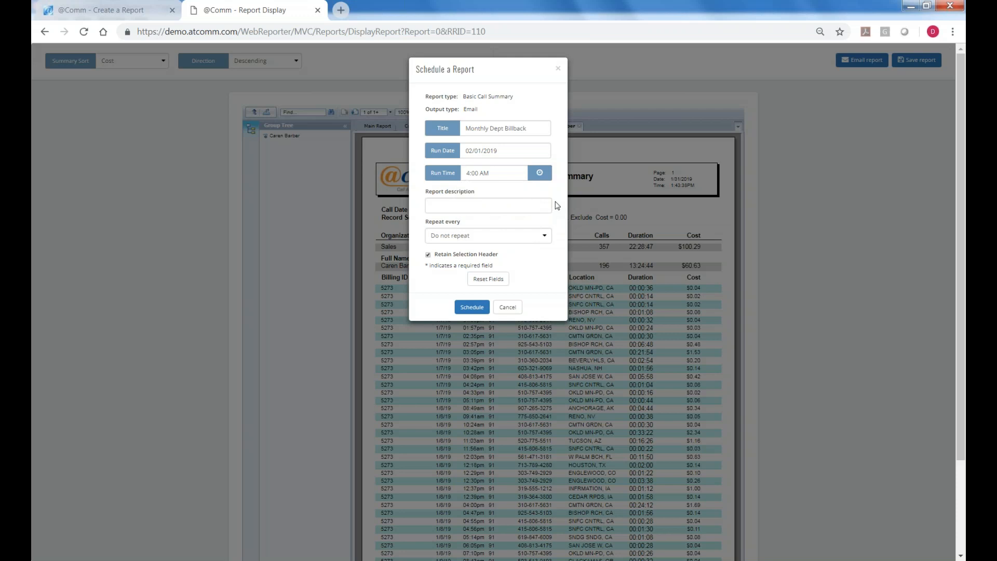
click(460, 206)
Give the schedule description 'Motnthly Billback' and repeat it every 1 month.
text(Mot)
text(nth)
text(ly Bil)
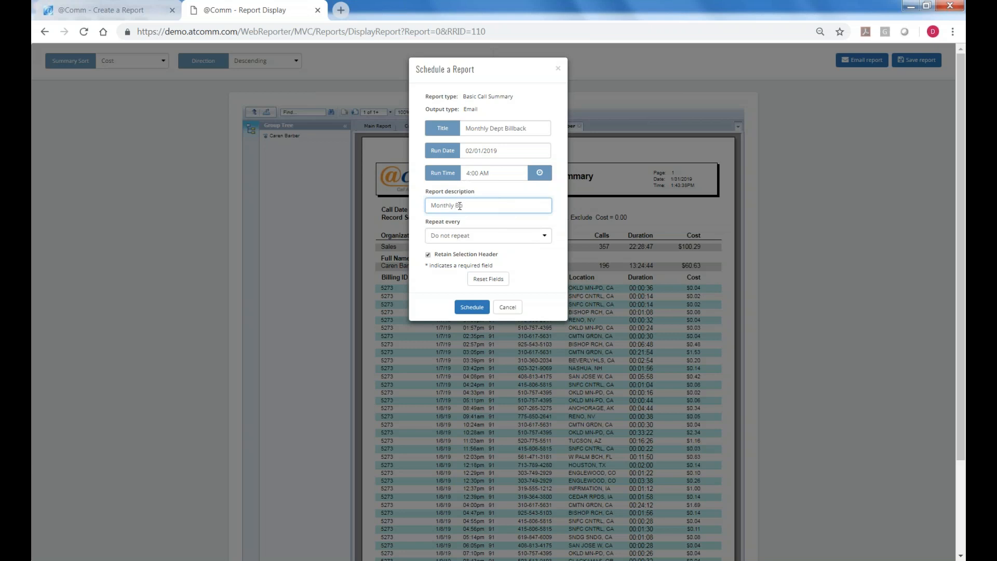
text(lback)
click(543, 238)
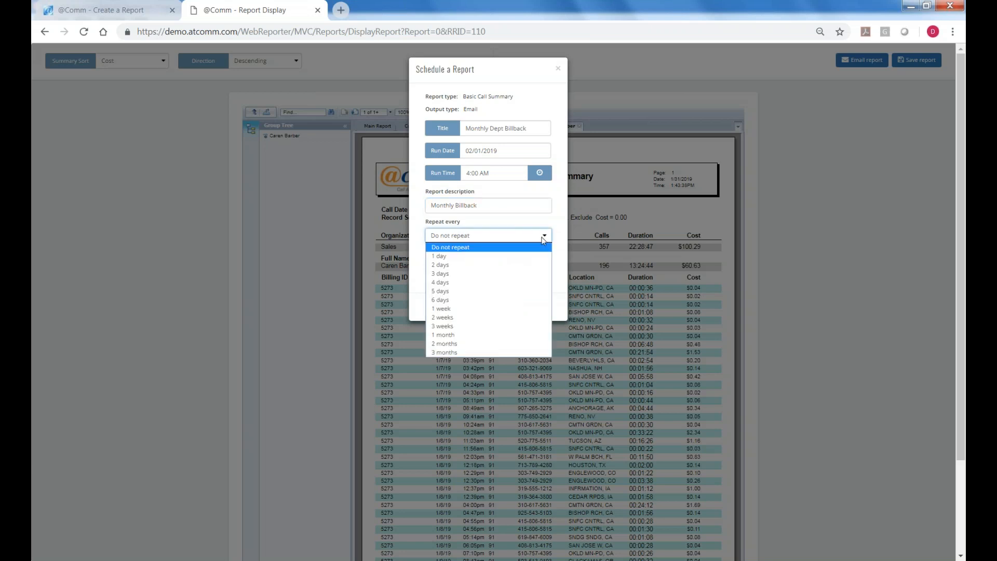
click(452, 335)
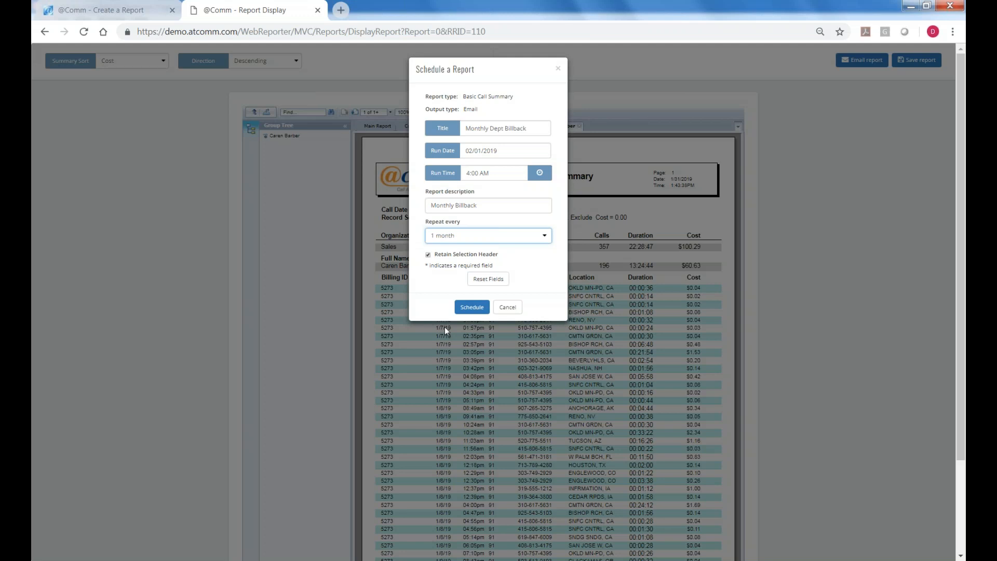
Submit the monthly schedule and bring up the CommView Plus Report Overview PDF in Acrobat.
click(483, 311)
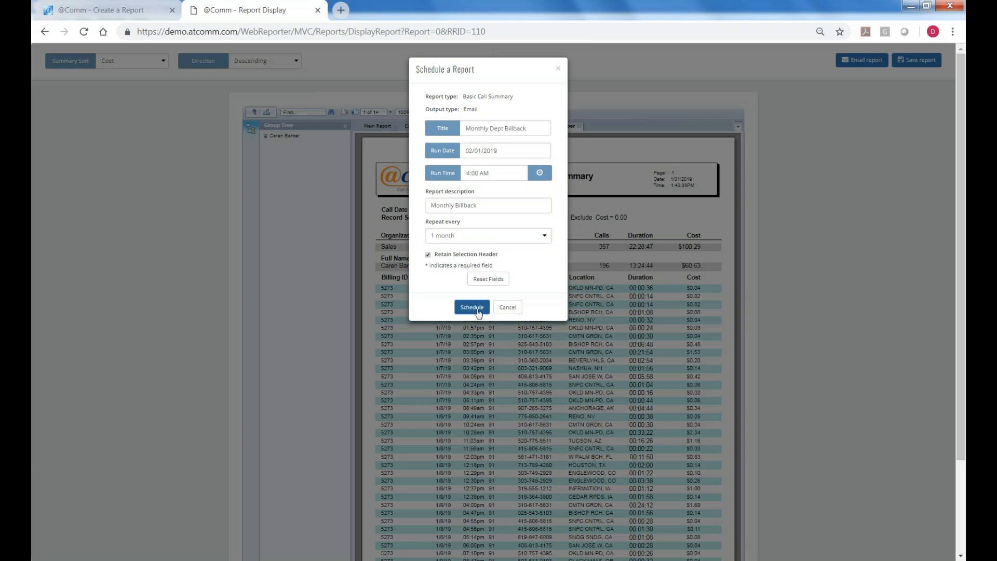
click(476, 309)
click(287, 560)
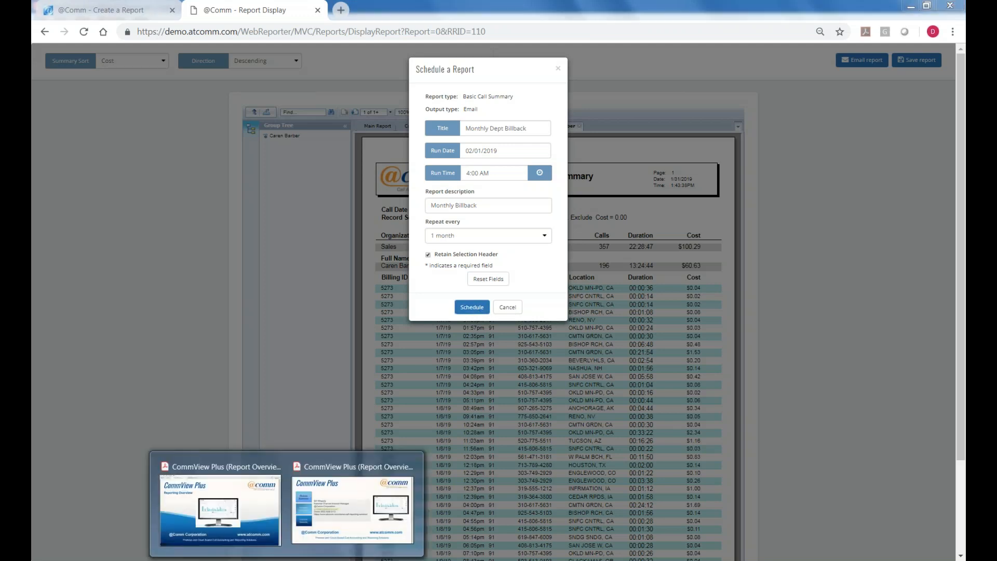
click(335, 538)
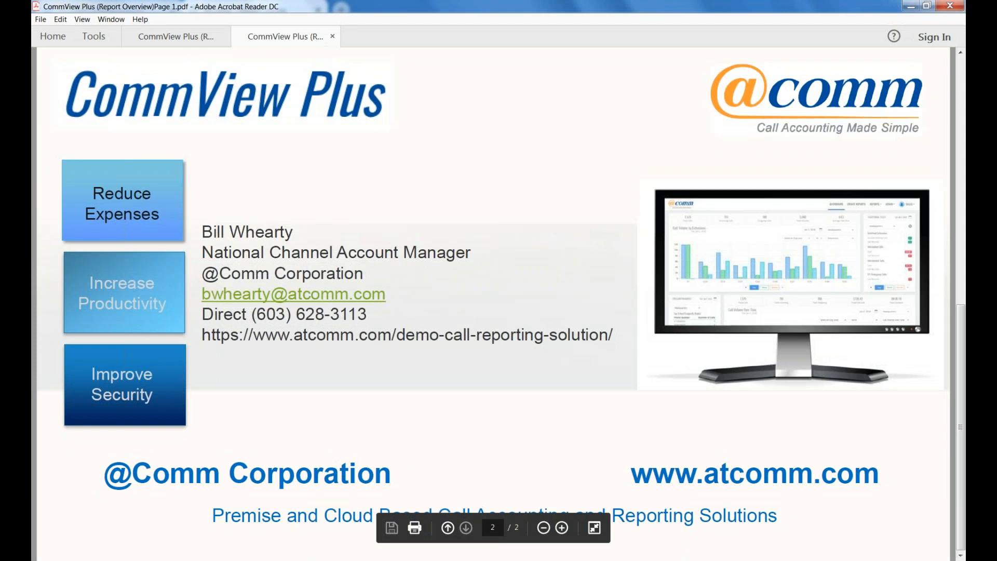